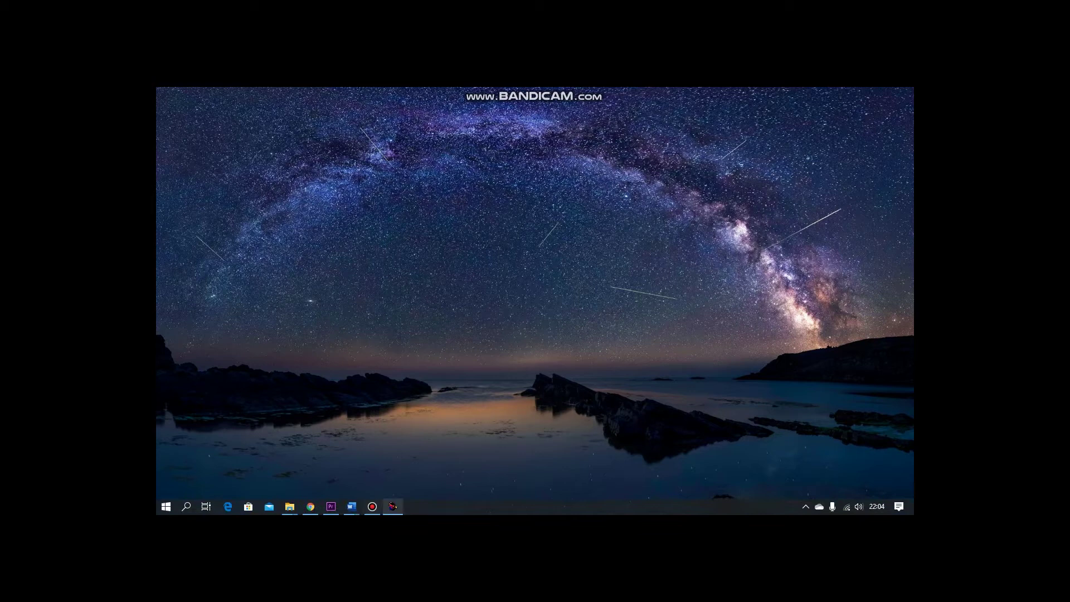
- Switch to Livewire and place three vertical 1K resistors side by side on the blank schematic
left_click(393, 505)
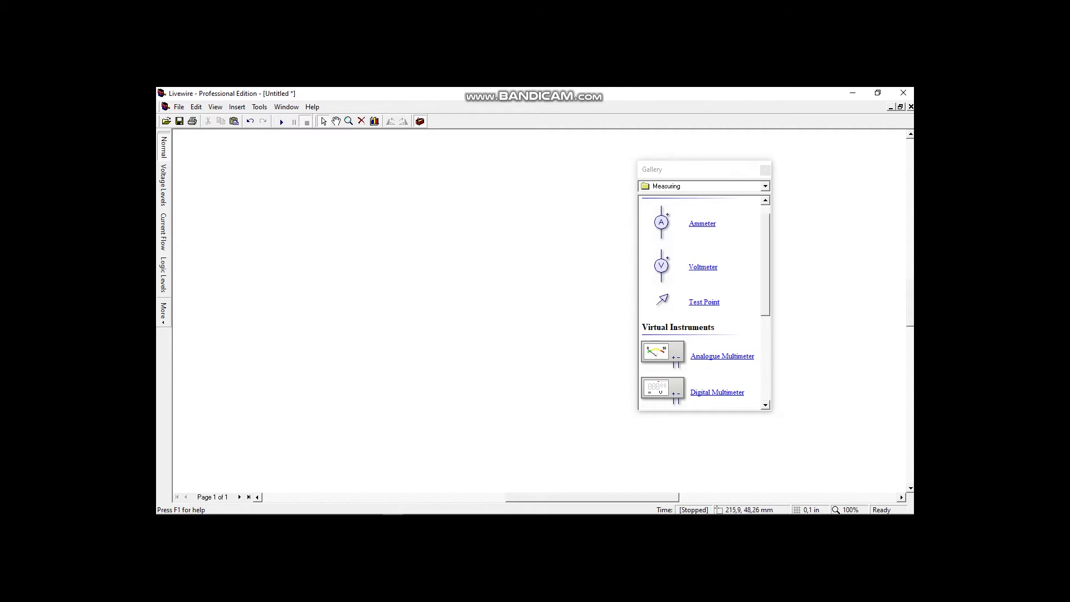
left_click(765, 186)
scroll(703, 262, "up", 2)
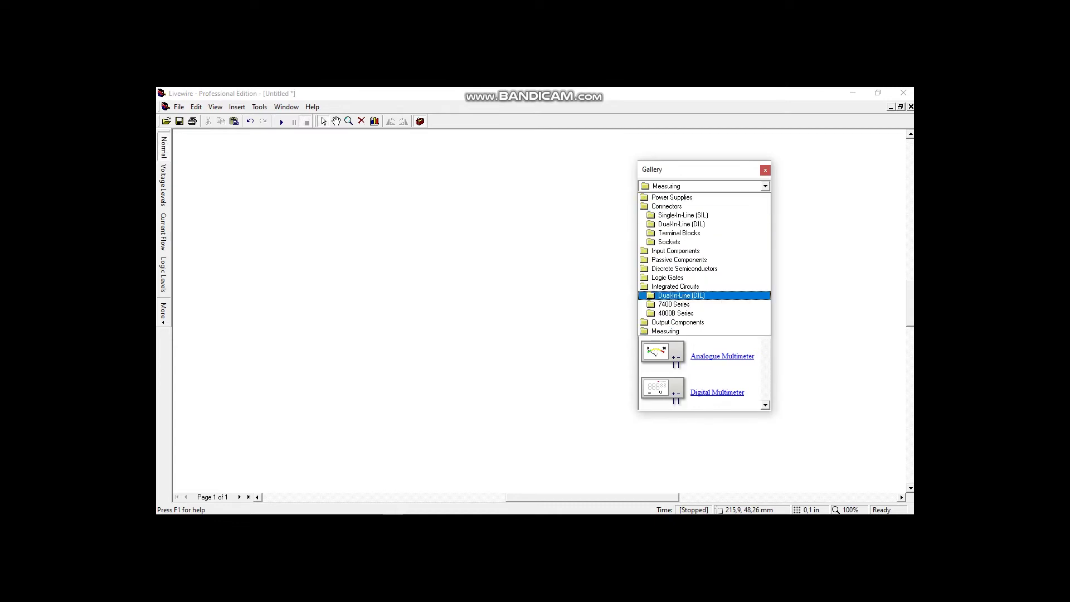
key("Return")
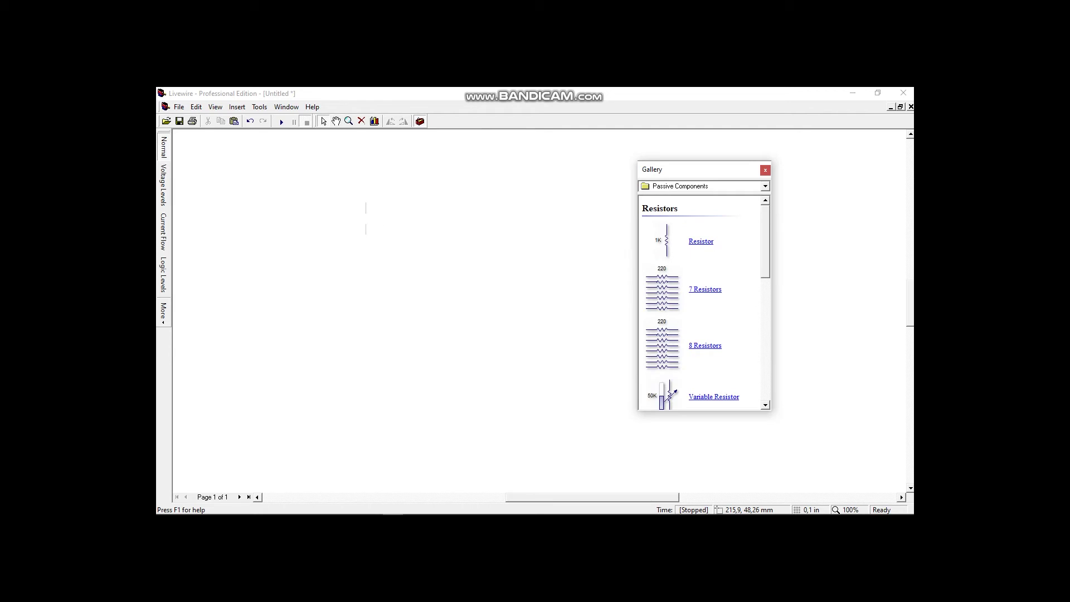
left_click_drag(365, 219, 365, 218)
left_click_drag(666, 240, 419, 218)
left_click_drag(666, 240, 461, 218)
- Place two DC current sources on the schematic, one on each side of the three resistors
key("alt+Down")
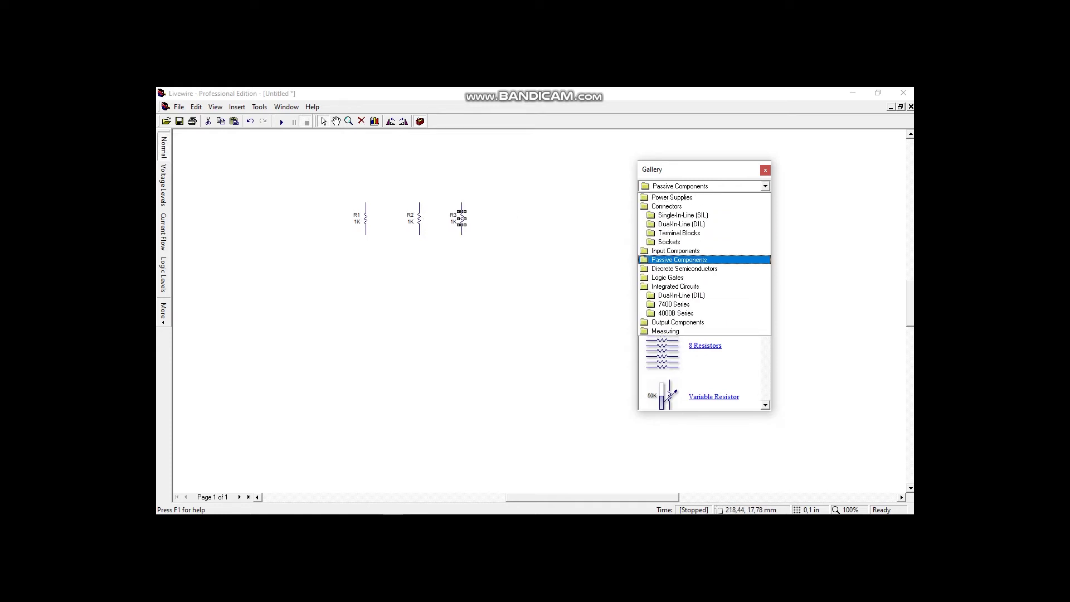
key("Home")
key("Return")
scroll(461, 219, "down", 5)
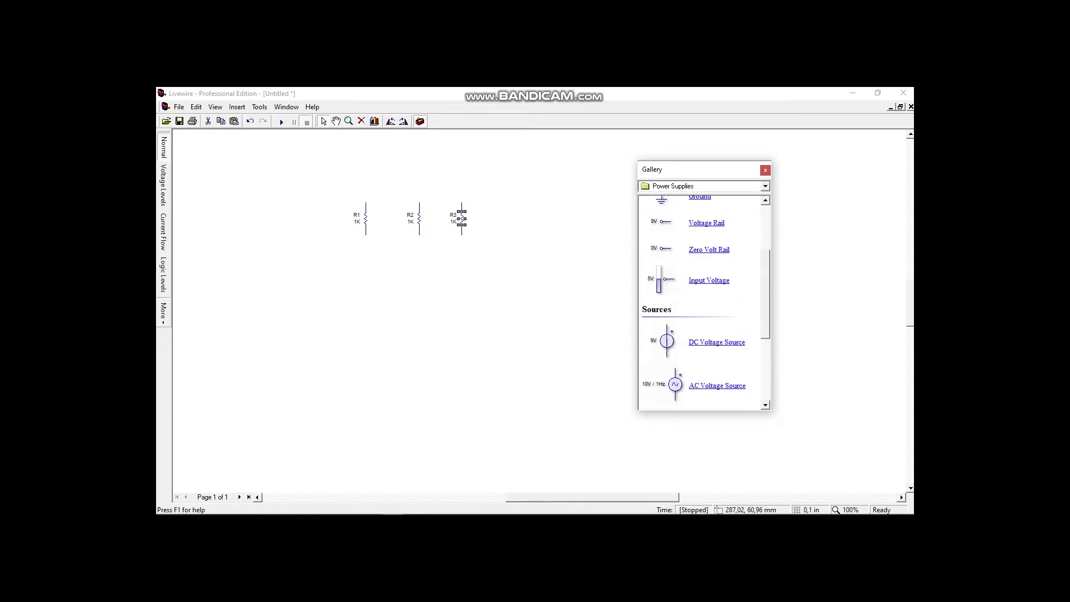
scroll(461, 219, "down", 2)
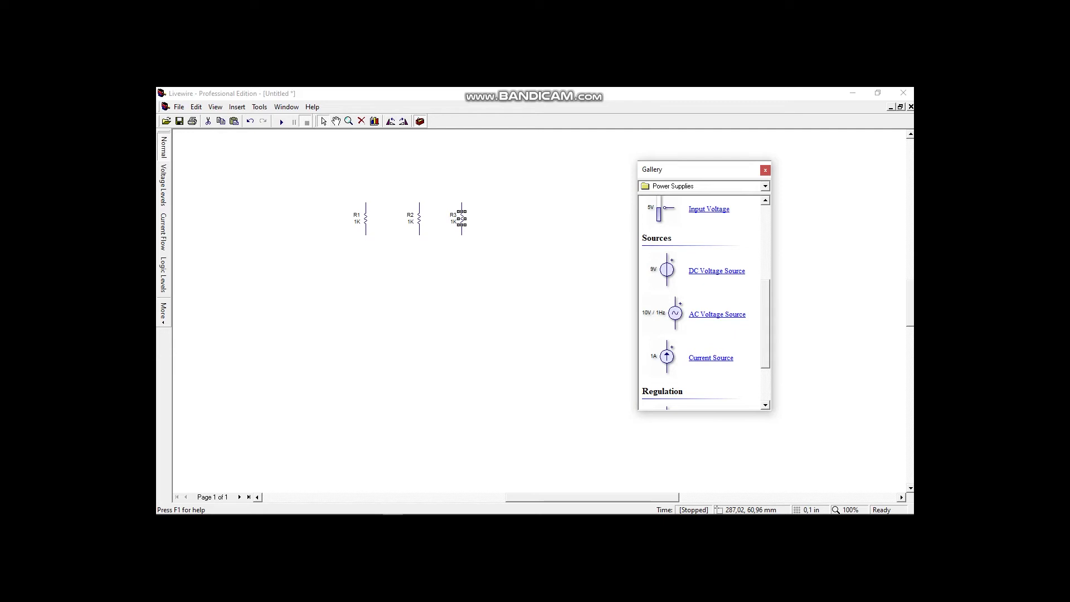
left_click_drag(666, 357, 295, 218)
left_click_drag(547, 250, 521, 219)
scroll(520, 234, "up", 2)
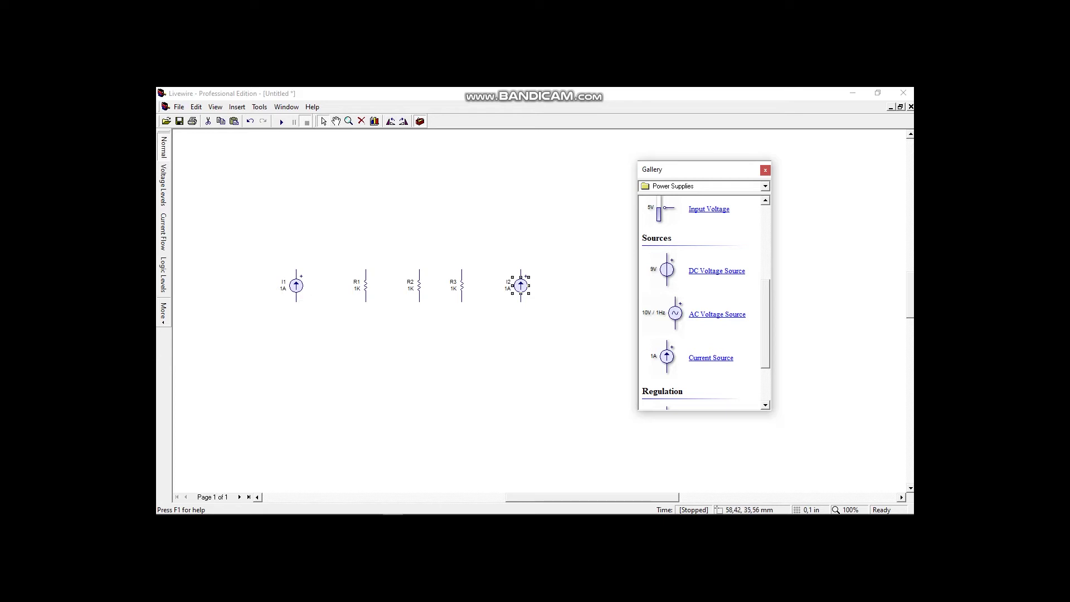
- Set the value of current source I1, beside resistor R1, to 15 A
right_click(299, 289)
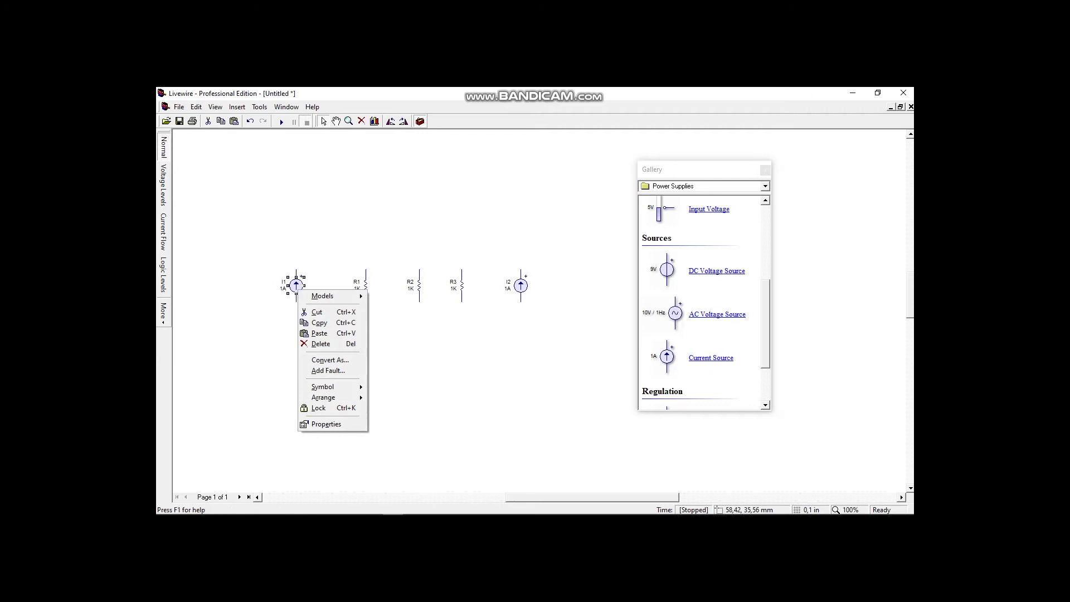
left_click(326, 424)
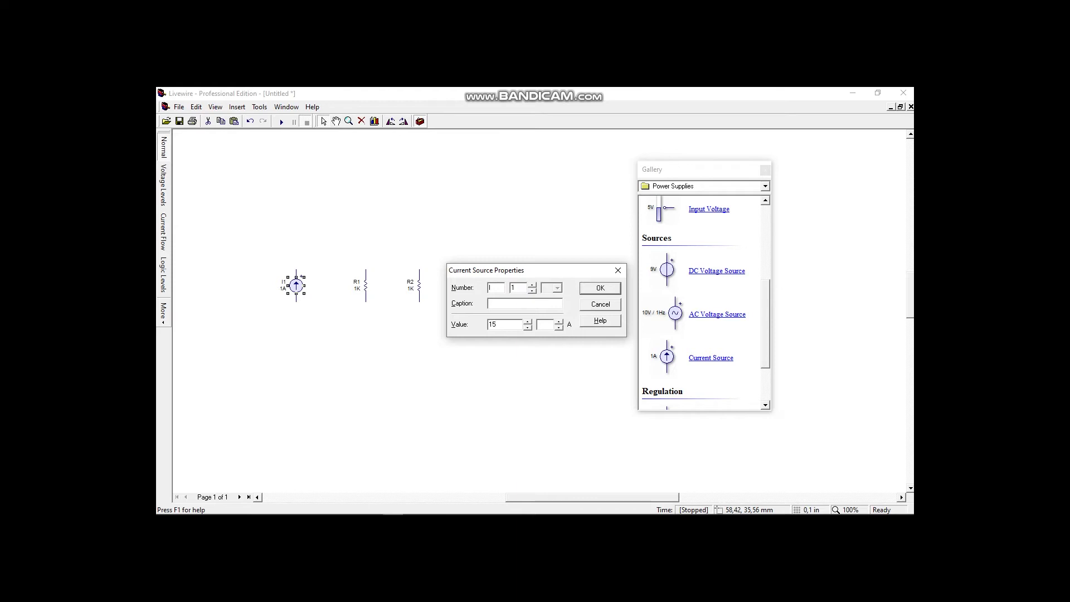
left_click(599, 288)
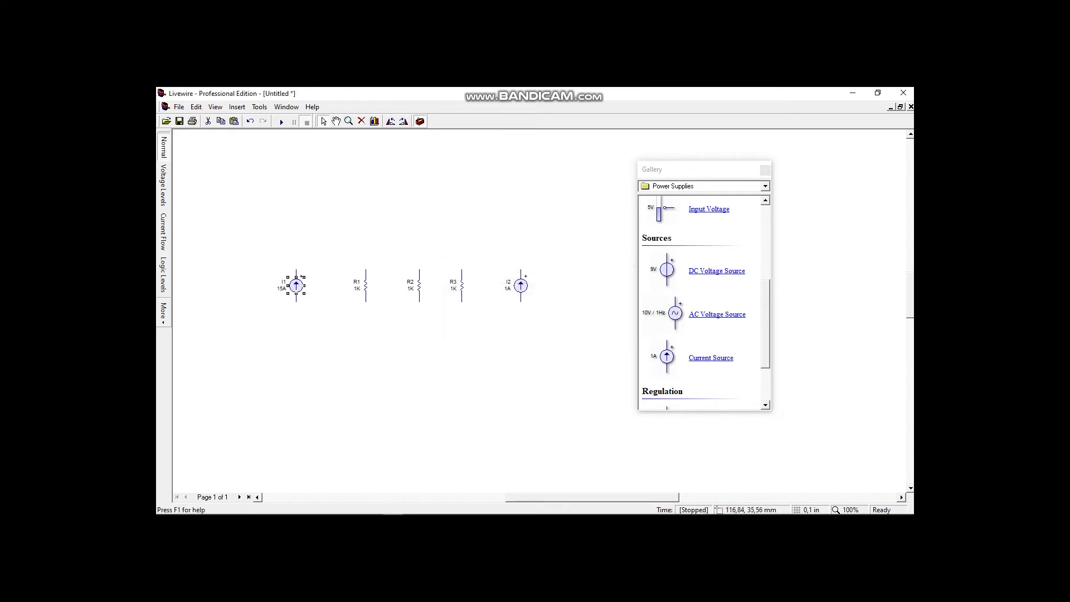
- Set the resistance of the middle resistor R2 to 2 kΩ
right_click(420, 289)
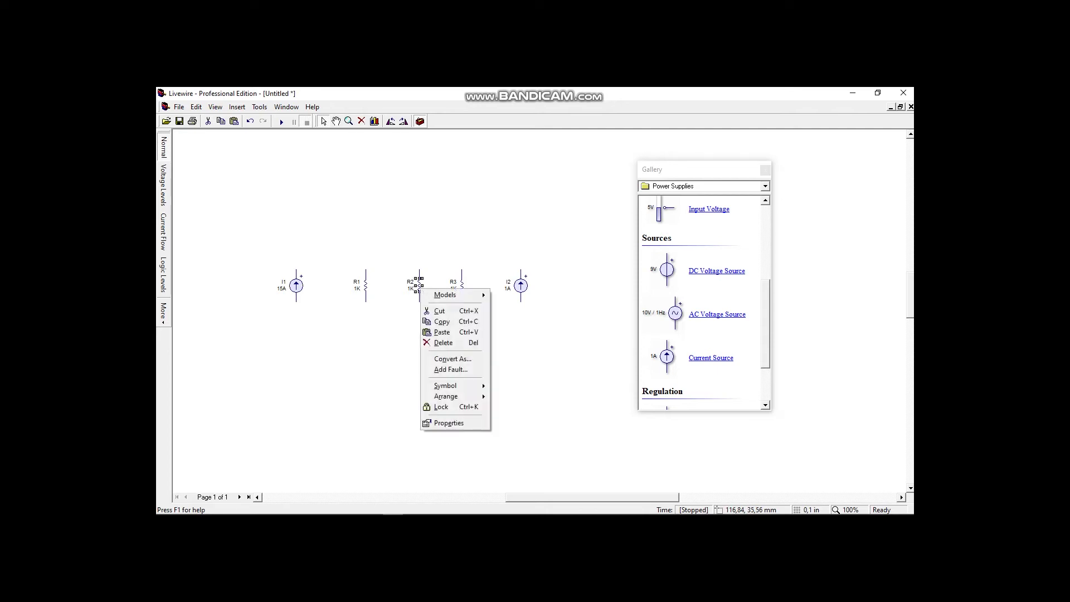
left_click(449, 422)
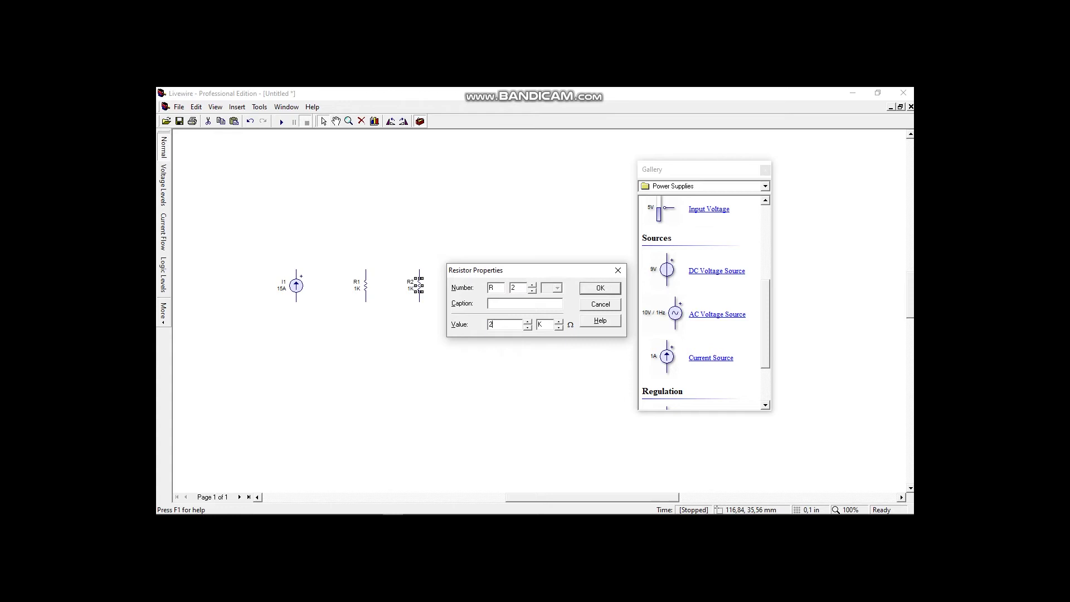
key("Return")
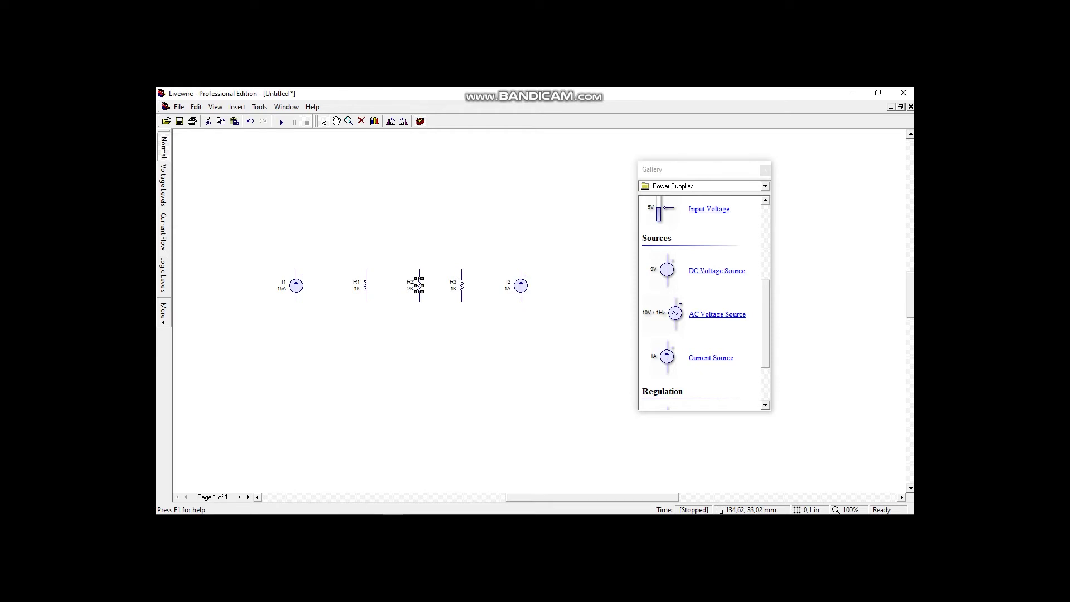
- Set the value of current source I2, beside resistor R3, to 10 A
left_click_drag(522, 308, 575, 308)
right_click(519, 284)
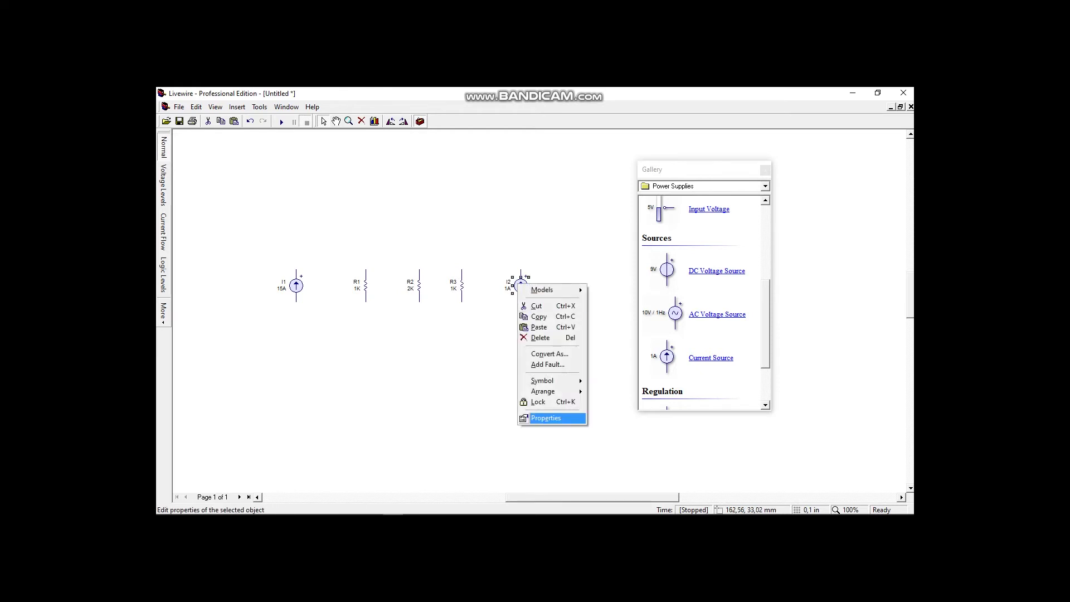
left_click(545, 418)
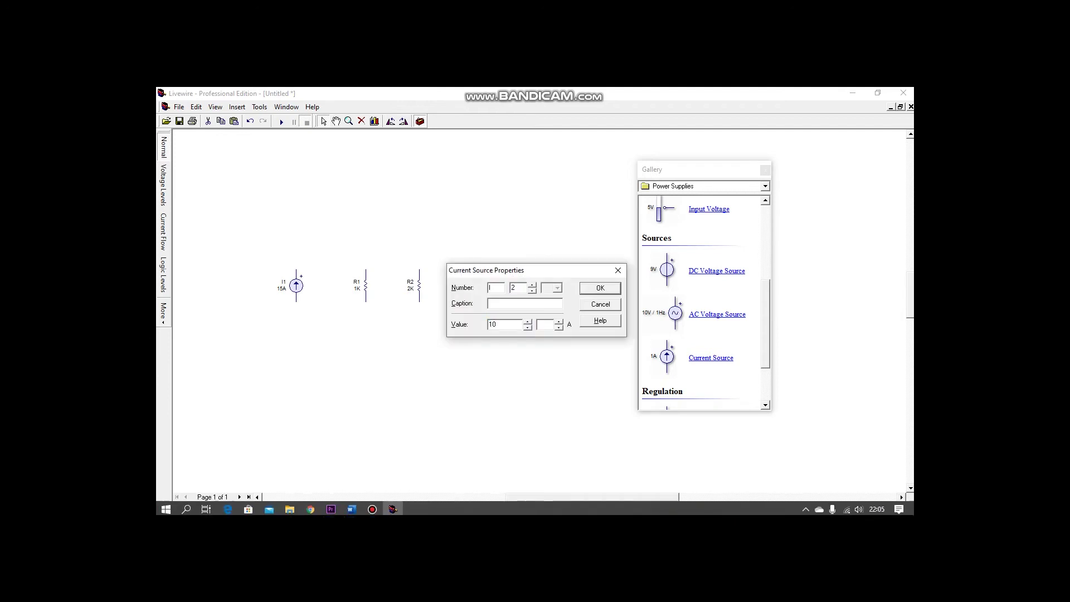
key("Return")
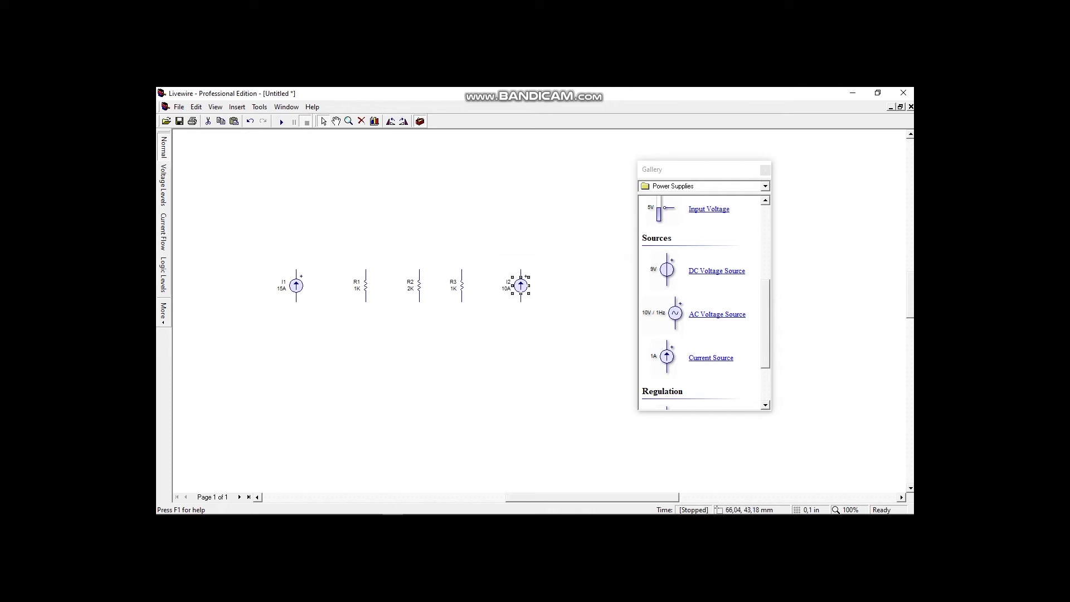
- Wire the lower pins of both sources and all three resistors together, and connect the sources' positive pins with an upper wire
mouse_move(296, 301)
left_mouse_down()
mouse_move(365, 323)
mouse_move(365, 301)
mouse_move(419, 332)
mouse_move(365, 317)
mouse_move(371, 329)
mouse_move(393, 323)
left_mouse_up()
mouse_move(461, 301)
left_mouse_down()
mouse_move(461, 330)
mouse_move(419, 323)
left_mouse_up()
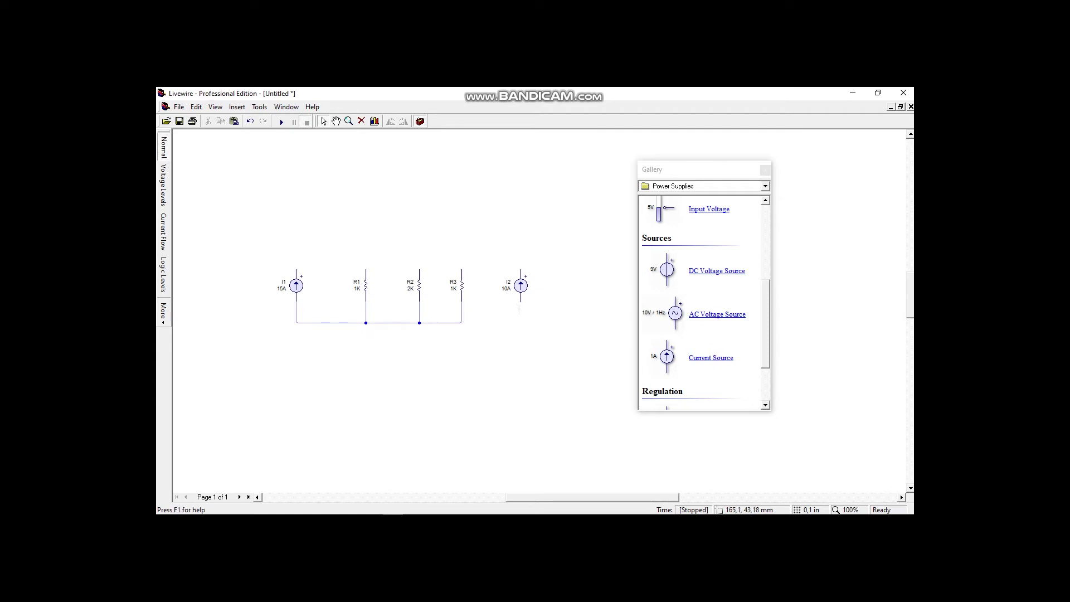
left_click_drag(518, 313, 461, 322)
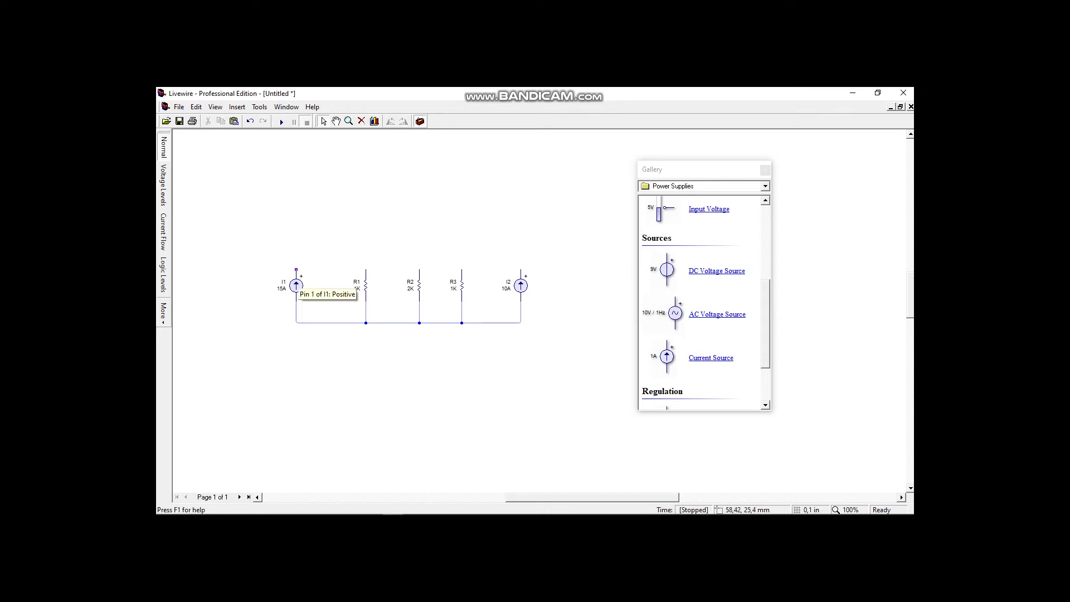
left_click_drag(295, 269, 520, 269)
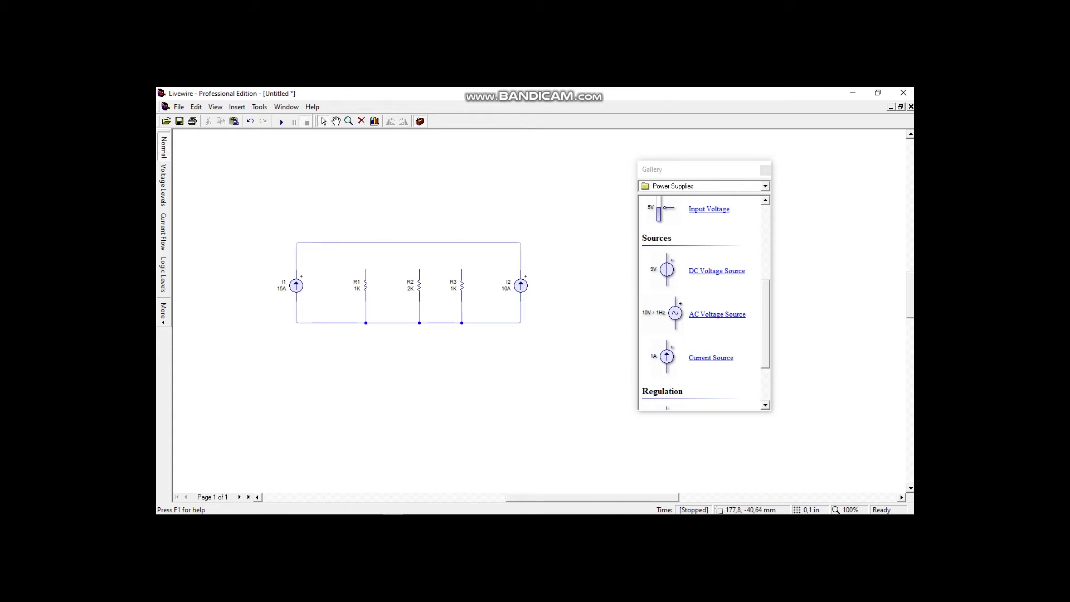
- Place a digital multimeter above resistor R1 and wire it in series between the upper wire and the resistor's upper pin
left_click(765, 186)
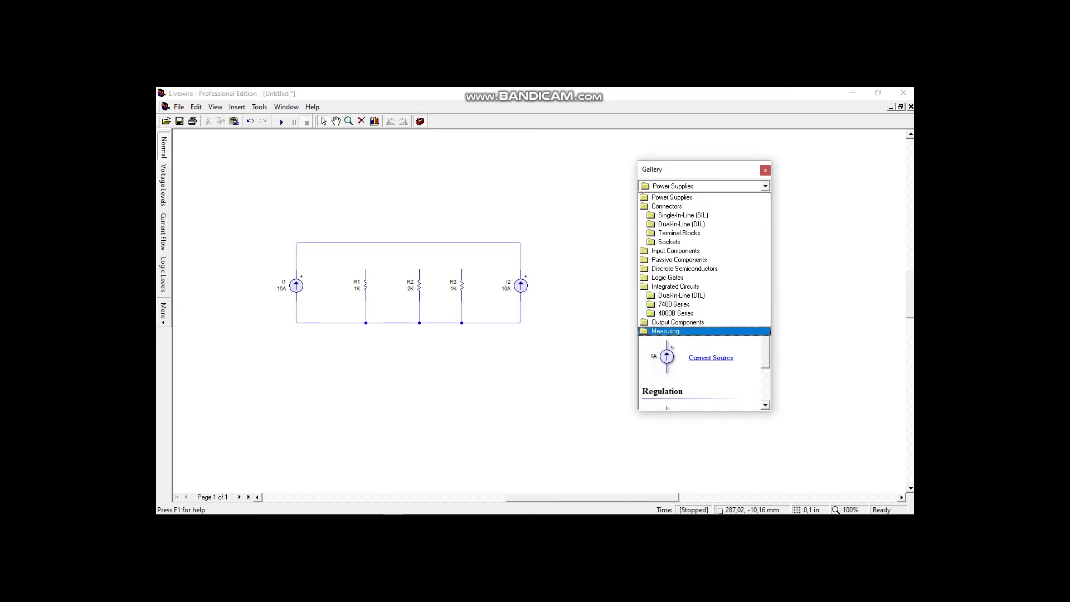
key("Return")
scroll(700, 304, "down", 1)
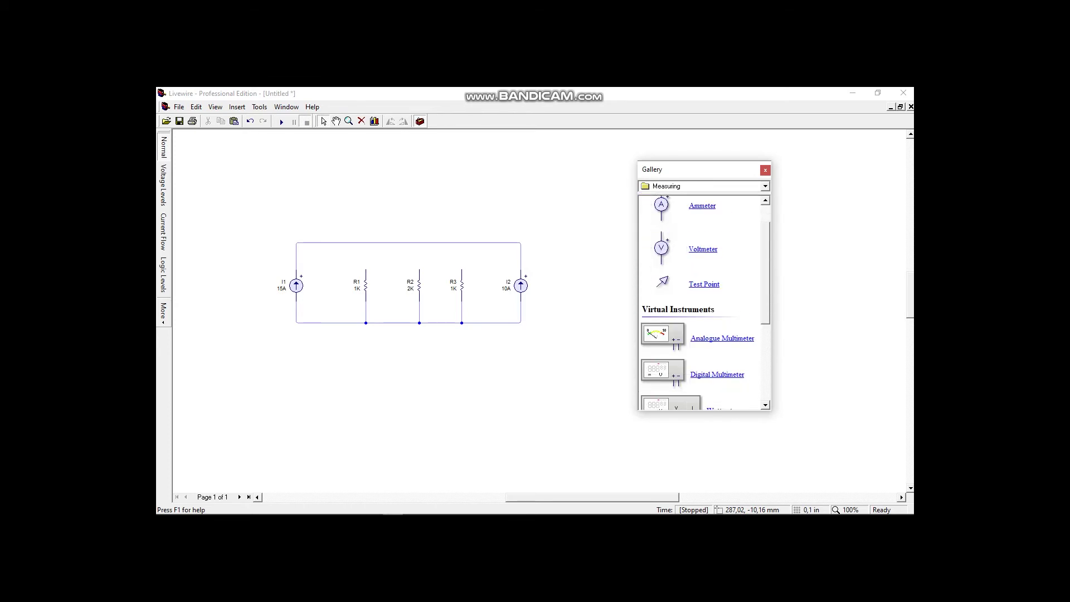
scroll(700, 303, "up", 1)
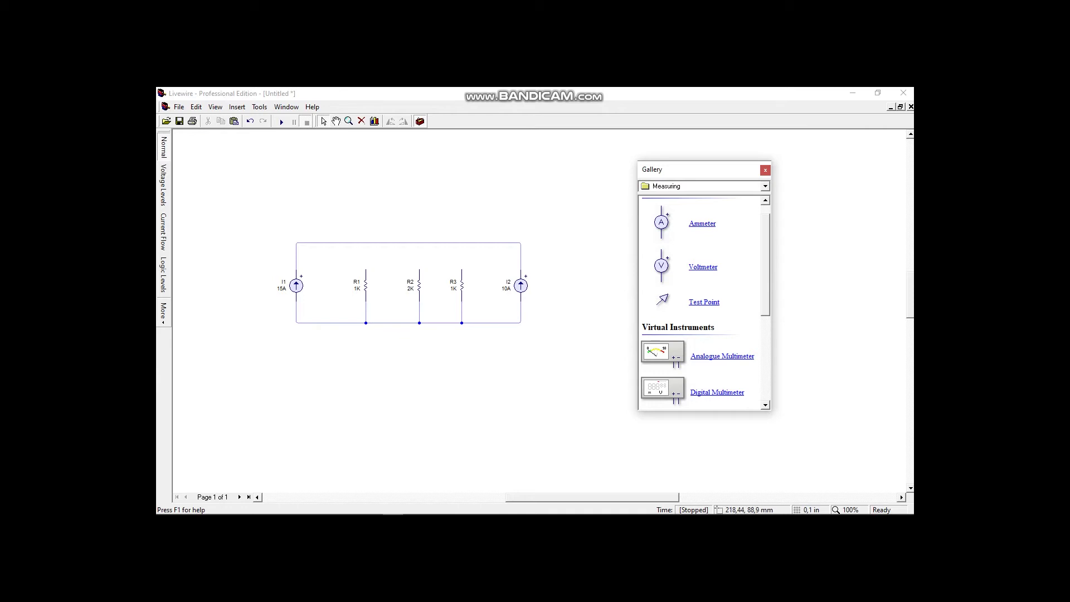
scroll(701, 303, "down", 3)
scroll(701, 304, "down", 2)
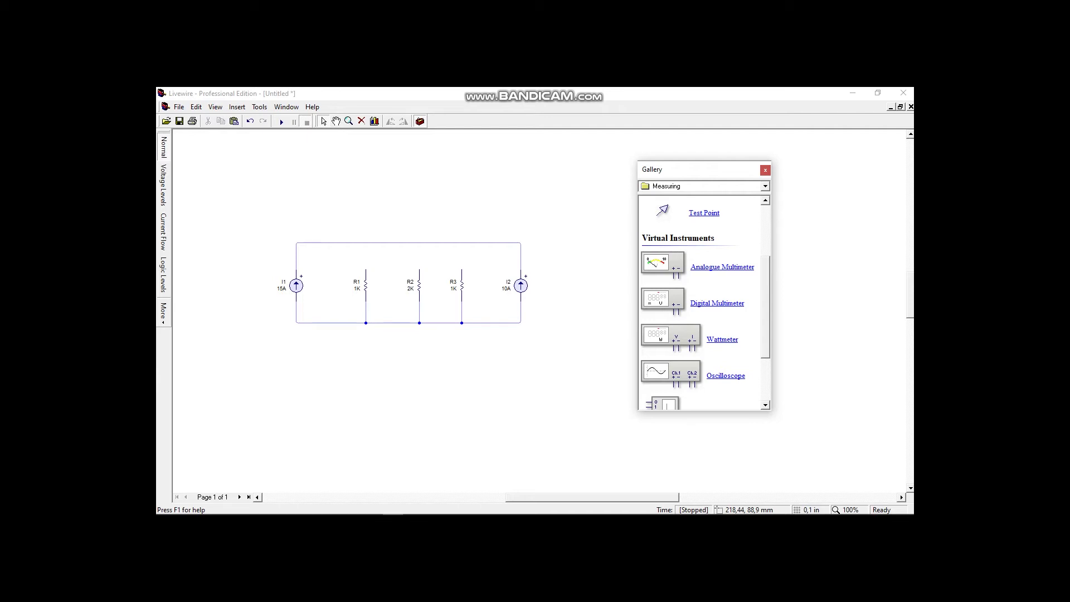
left_click_drag(663, 302, 328, 165)
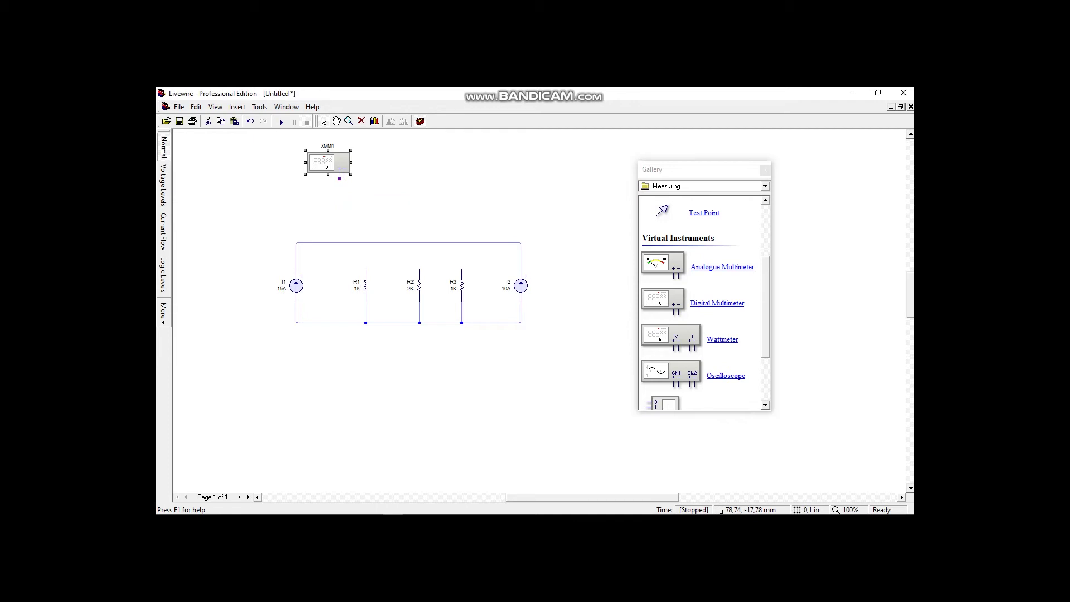
left_click_drag(339, 178, 323, 242)
left_click_drag(343, 183, 365, 209)
left_click_drag(365, 245, 366, 269)
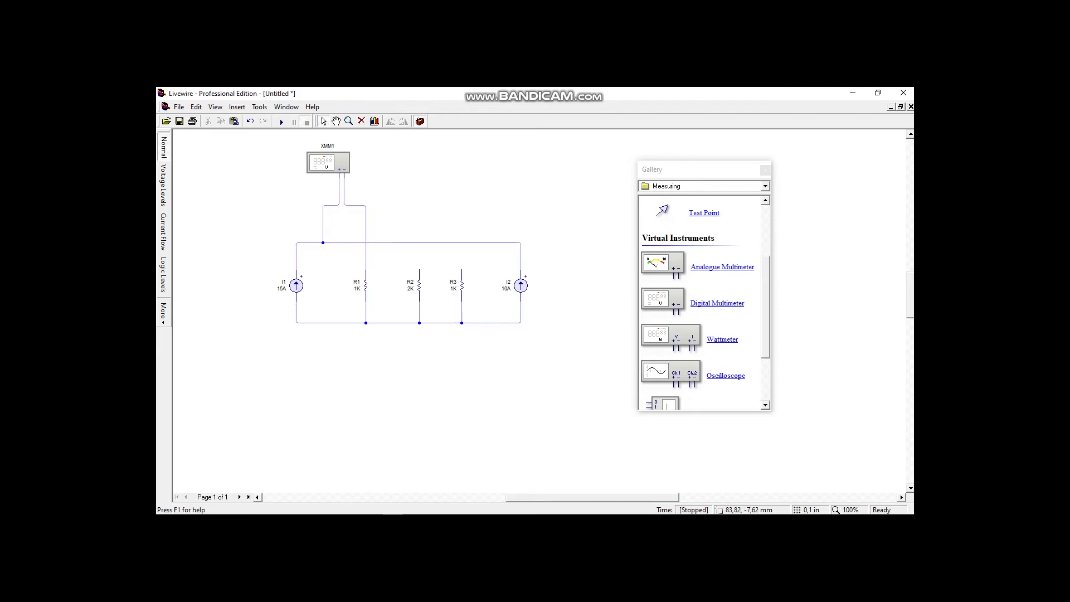
- Switch the digital multimeter above R1 to Current mode
right_click(339, 166)
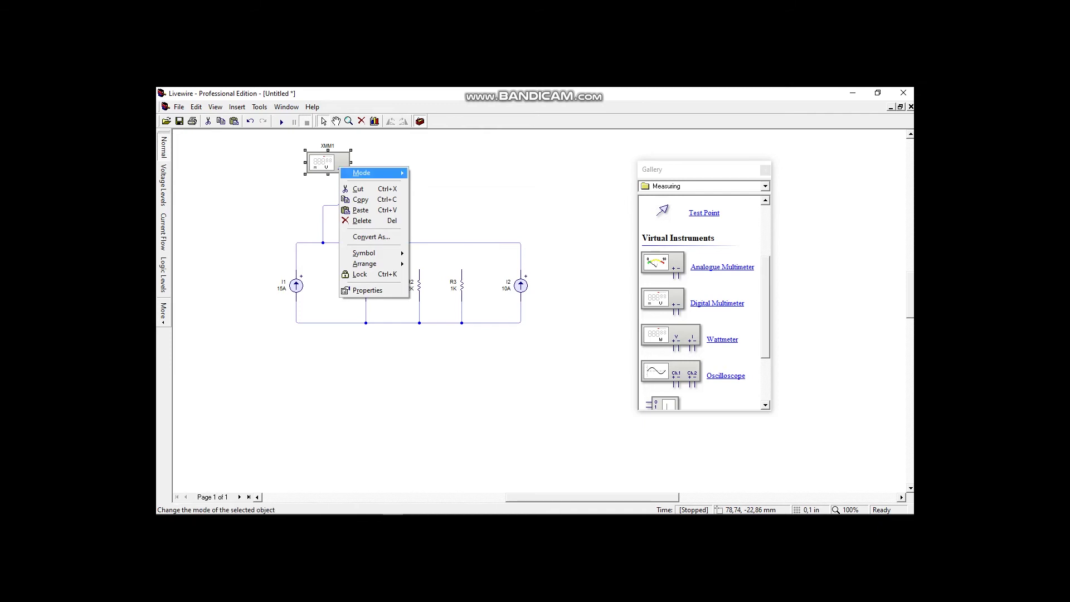
mouse_move(367, 173)
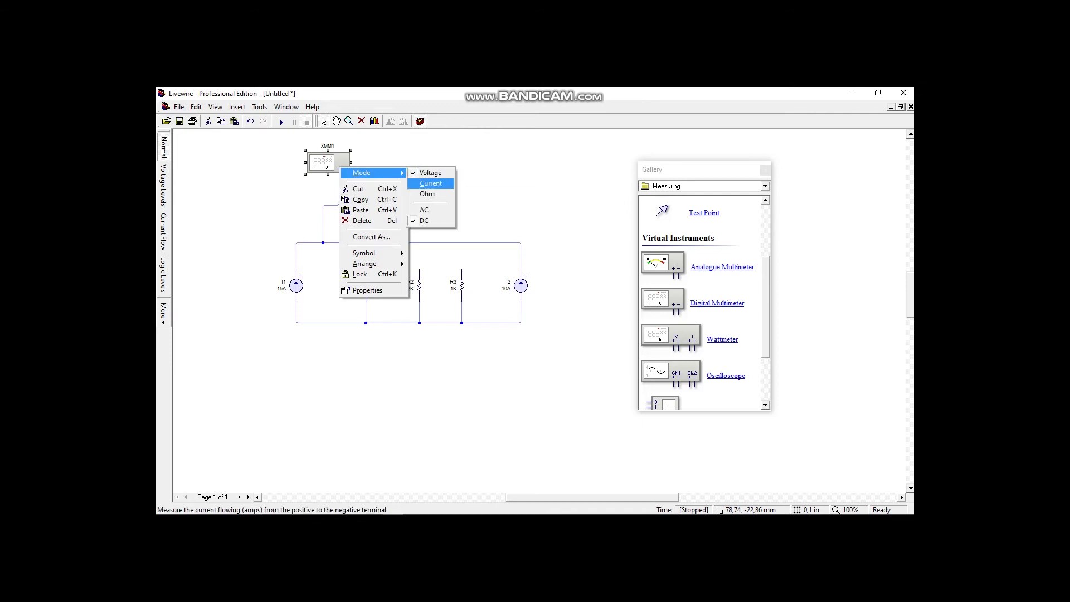
left_click(431, 183)
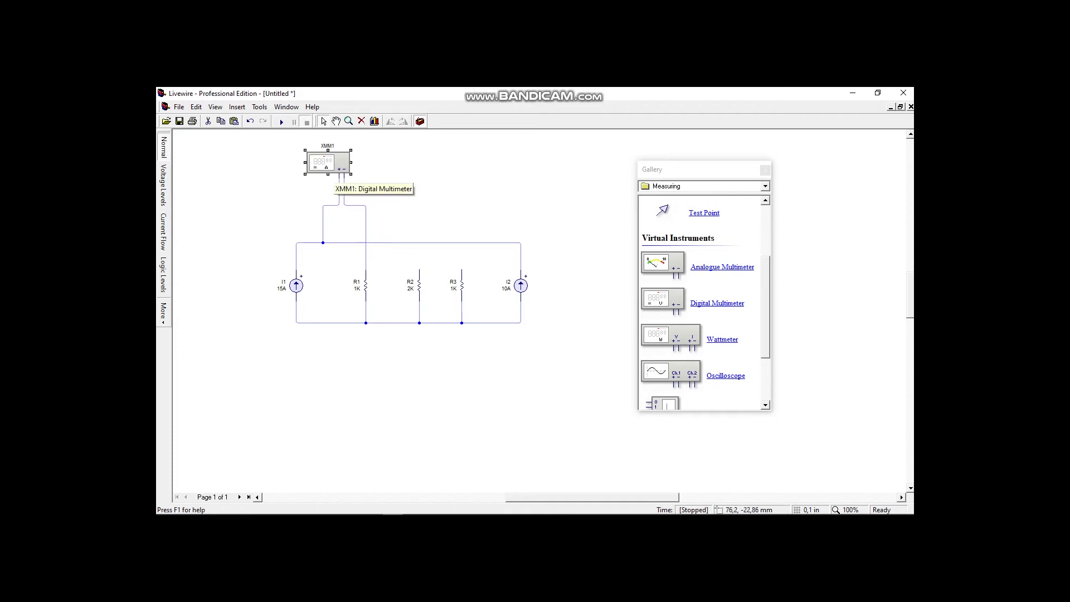
- Copy the multimeter, paste it above resistor R2, and wire the copy between the upper wire and R2's upper pin
right_click(335, 162)
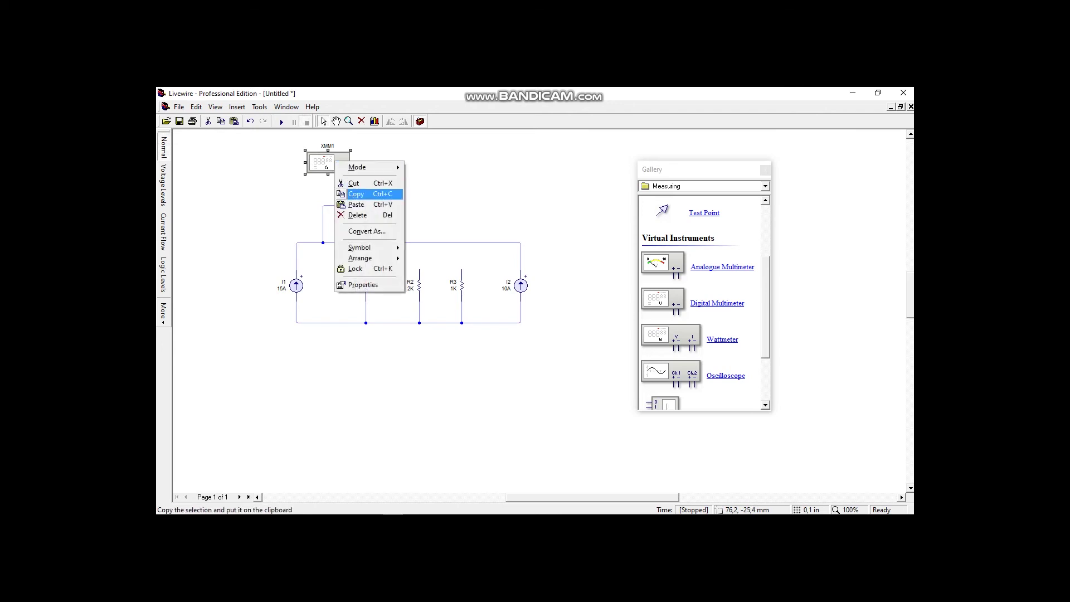
left_click(356, 193)
right_click(418, 157)
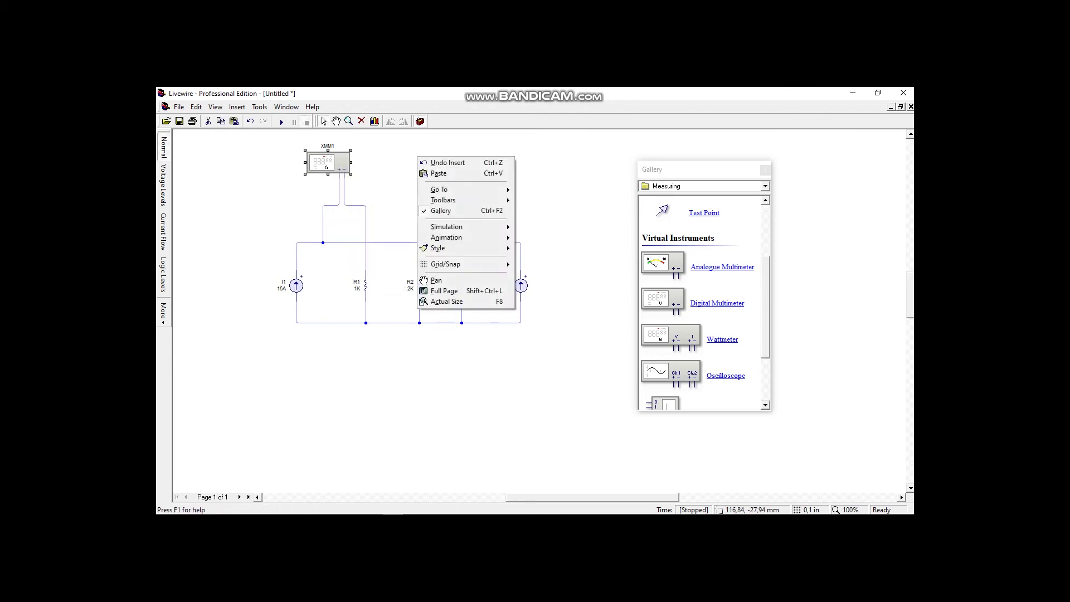
left_click(439, 173)
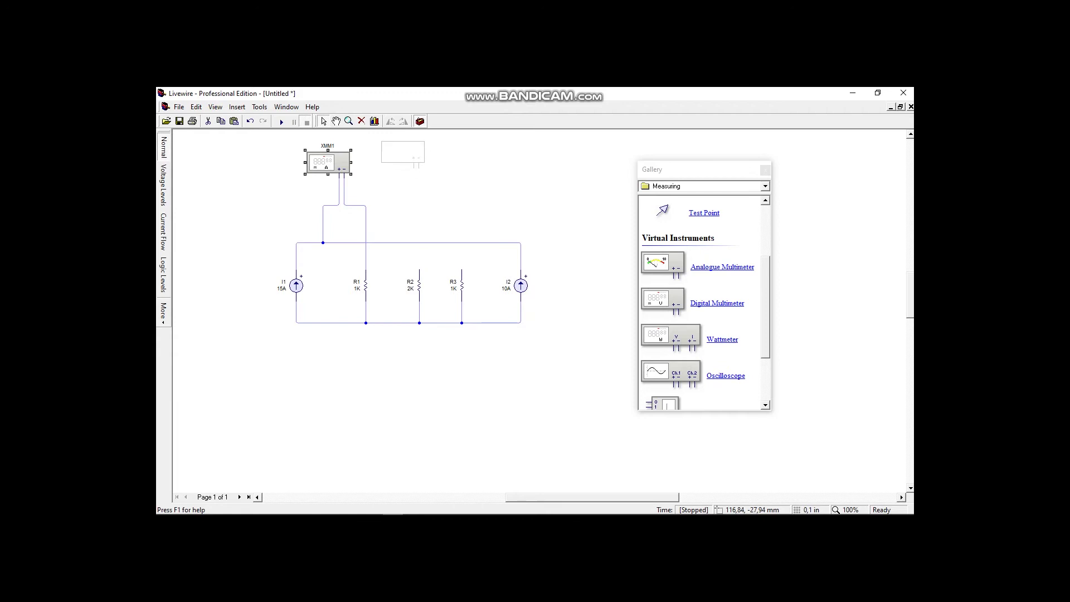
left_click(413, 170)
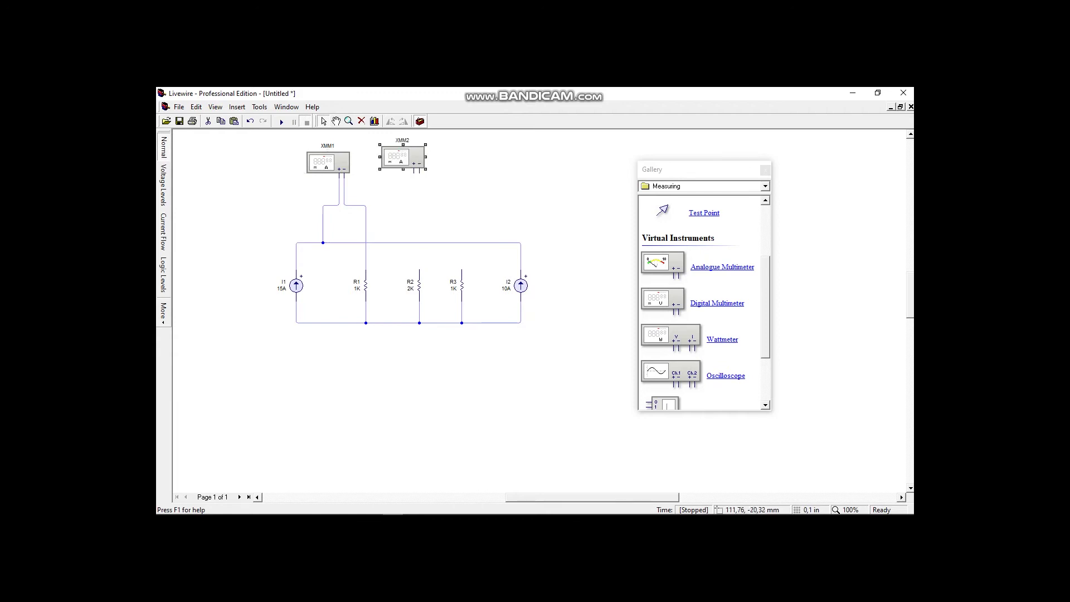
mouse_move(413, 172)
left_mouse_down()
mouse_move(399, 236)
mouse_move(414, 193)
mouse_move(392, 195)
mouse_move(393, 242)
left_mouse_up()
left_click_drag(419, 174, 419, 269)
- Paste another copy of the current-mode multimeter above resistor R3
right_click(463, 166)
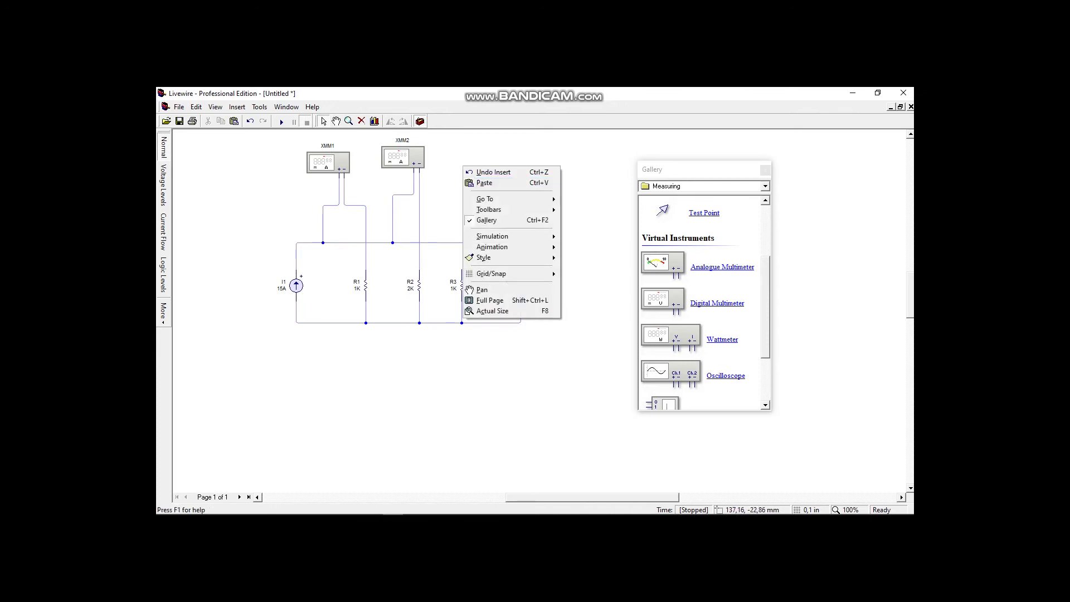
left_click(484, 182)
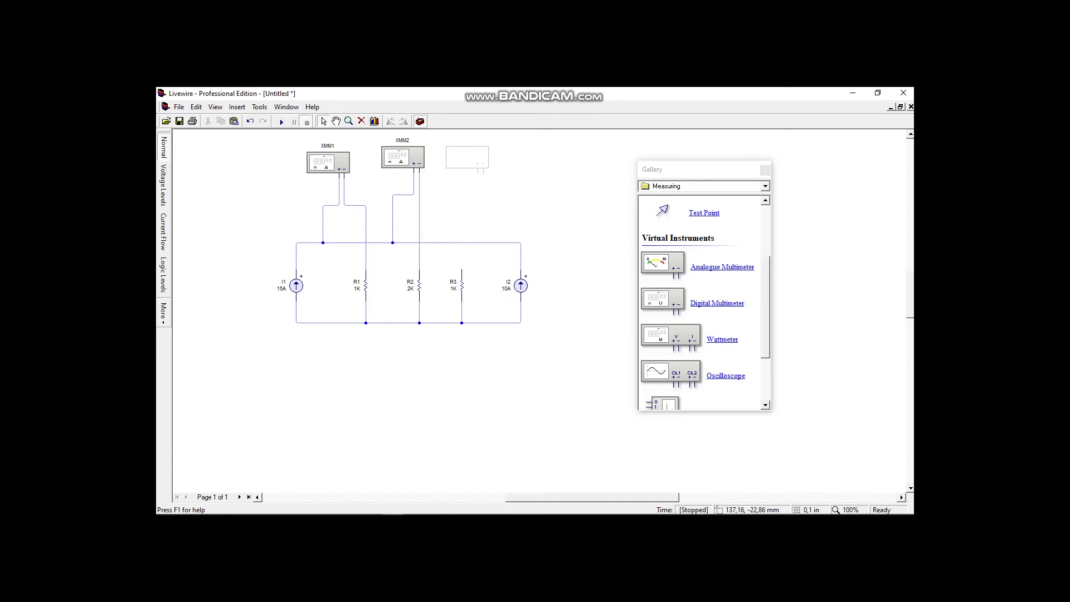
left_click(467, 158)
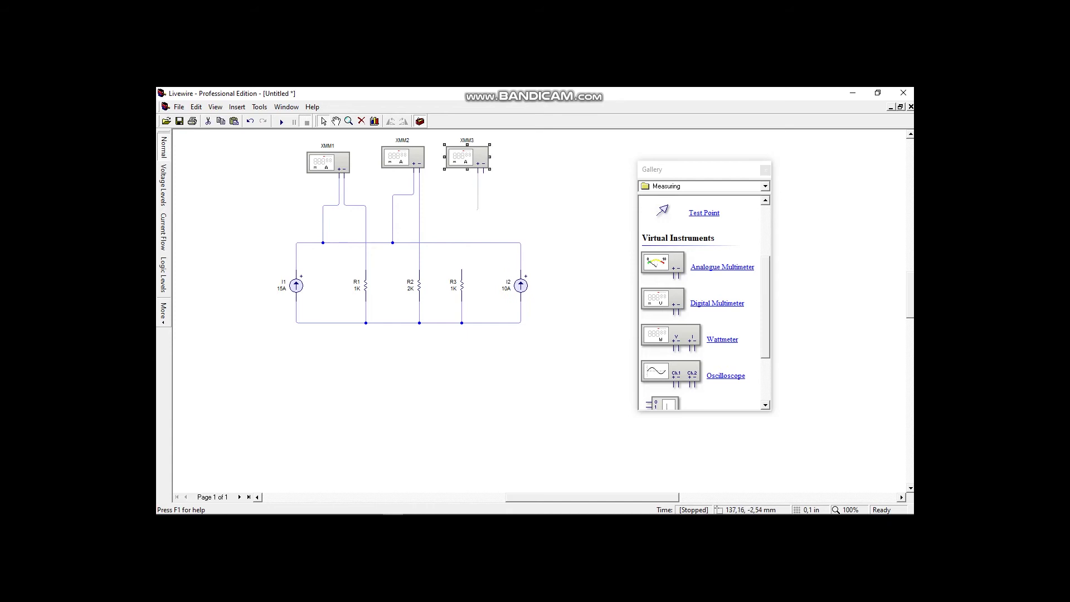
- Wire the multimeter above R3 in series between the upper wire and R3's upper pin
left_click_drag(477, 172, 446, 243)
left_click_drag(483, 172, 483, 231)
left_click_drag(483, 231, 493, 226)
left_click_drag(461, 269, 462, 271)
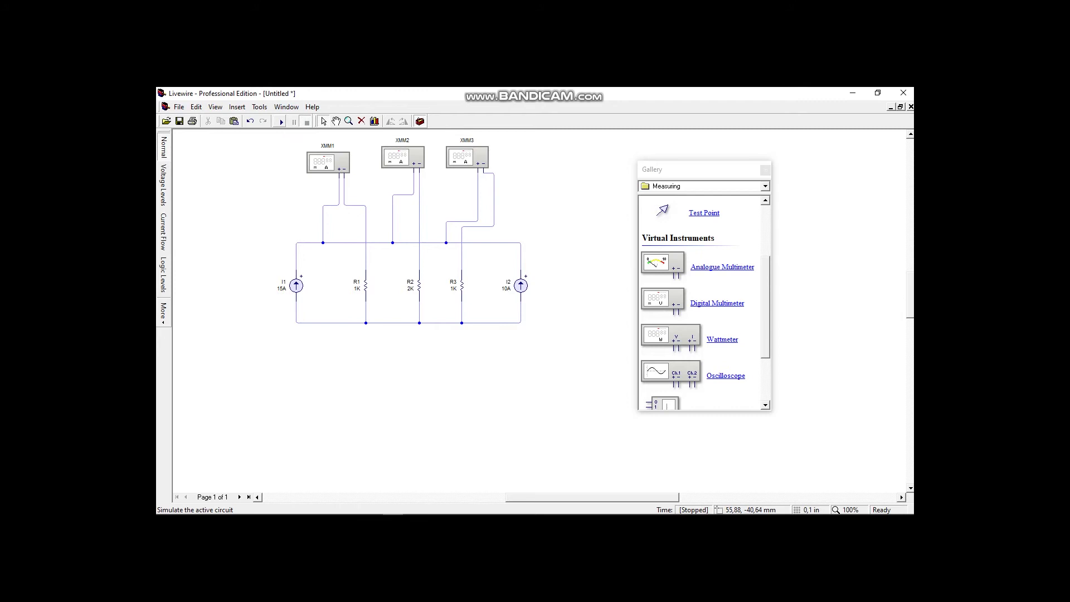
- Run the simulation to read the current through each resistor on the multimeters, and stop it
left_click(282, 121)
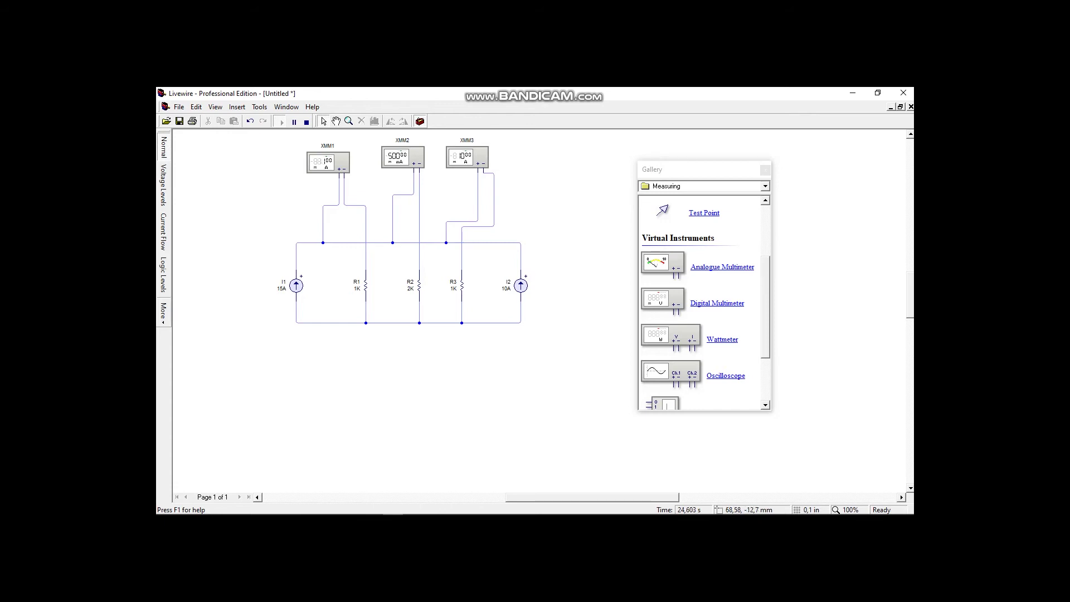
left_click(307, 122)
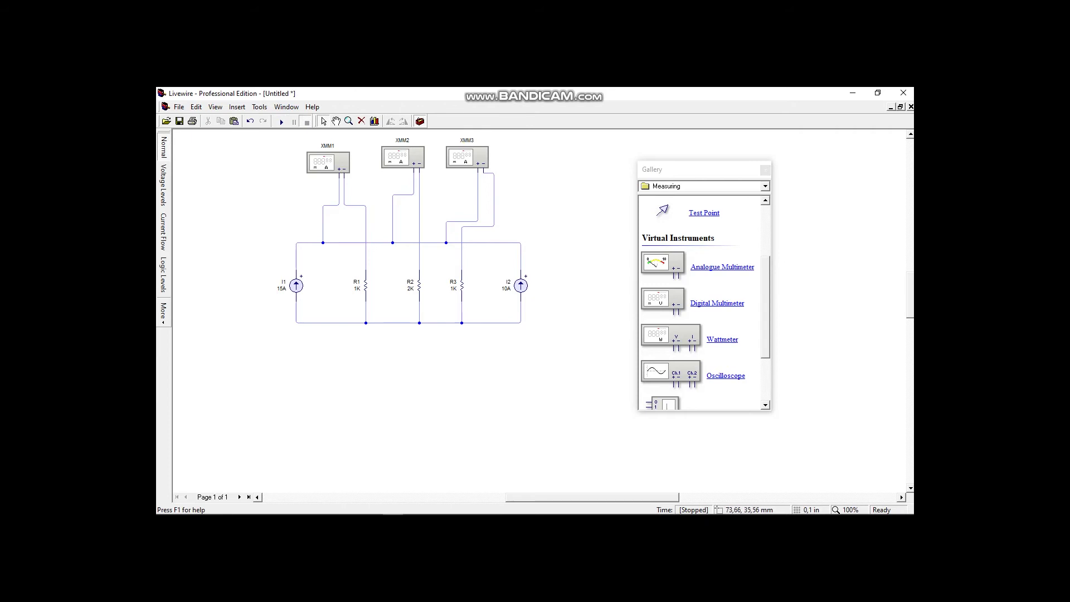
- Check the value of current source I1 in its properties
left_click(296, 285)
right_click(297, 282)
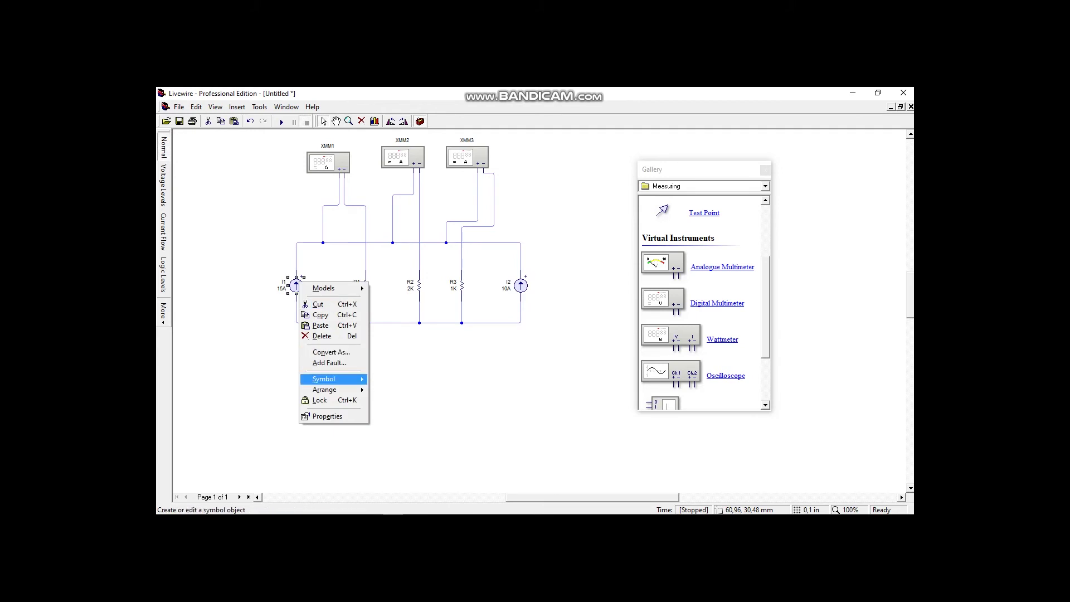
left_click(314, 417)
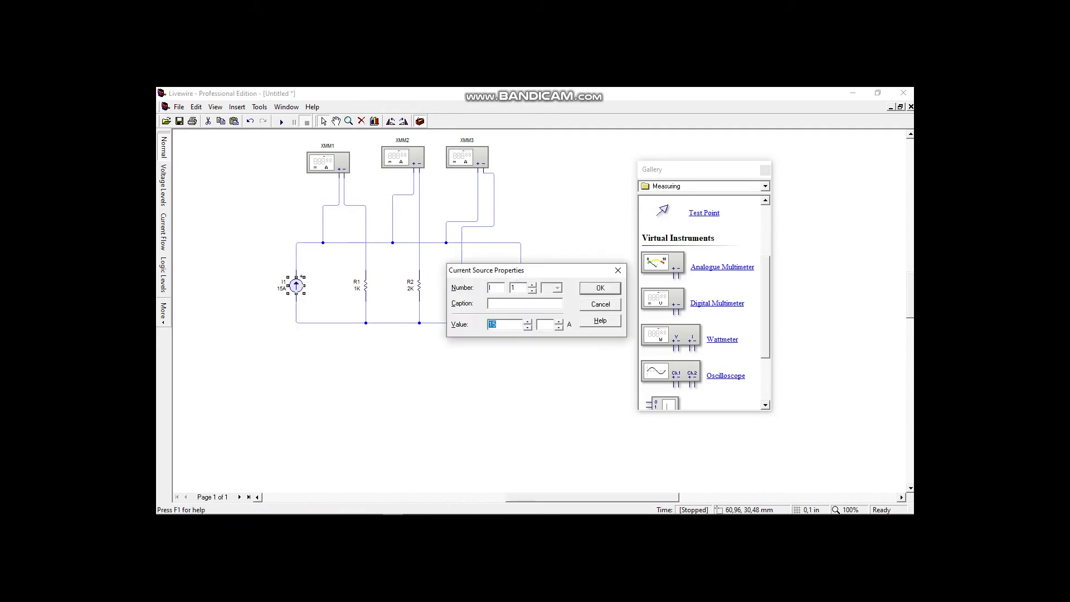
key("Return")
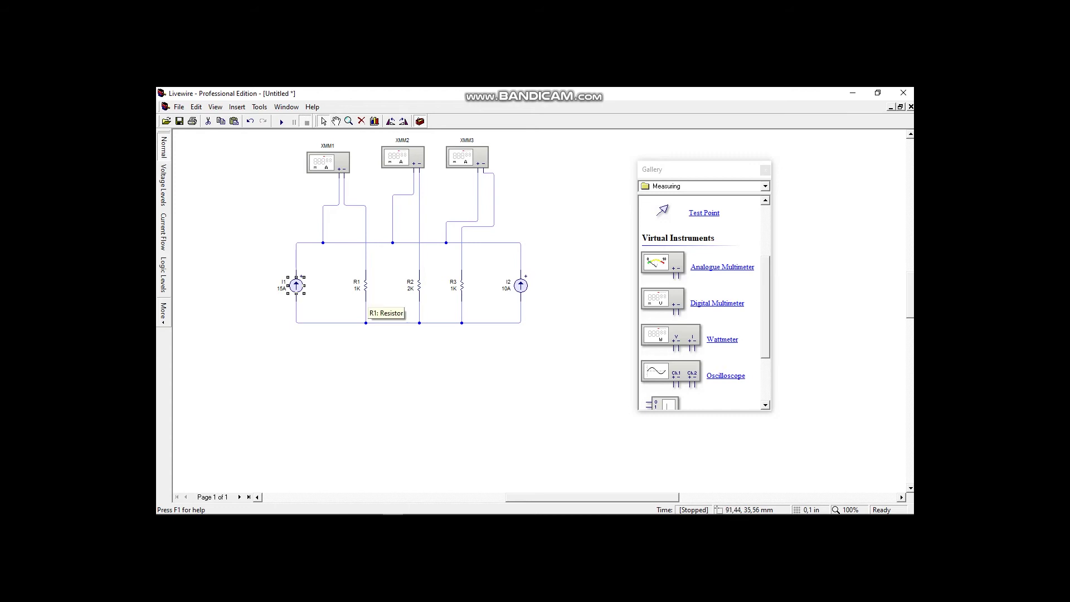
- Set the values of resistors R1 and R3 to 2 kΩ each
left_click(365, 286)
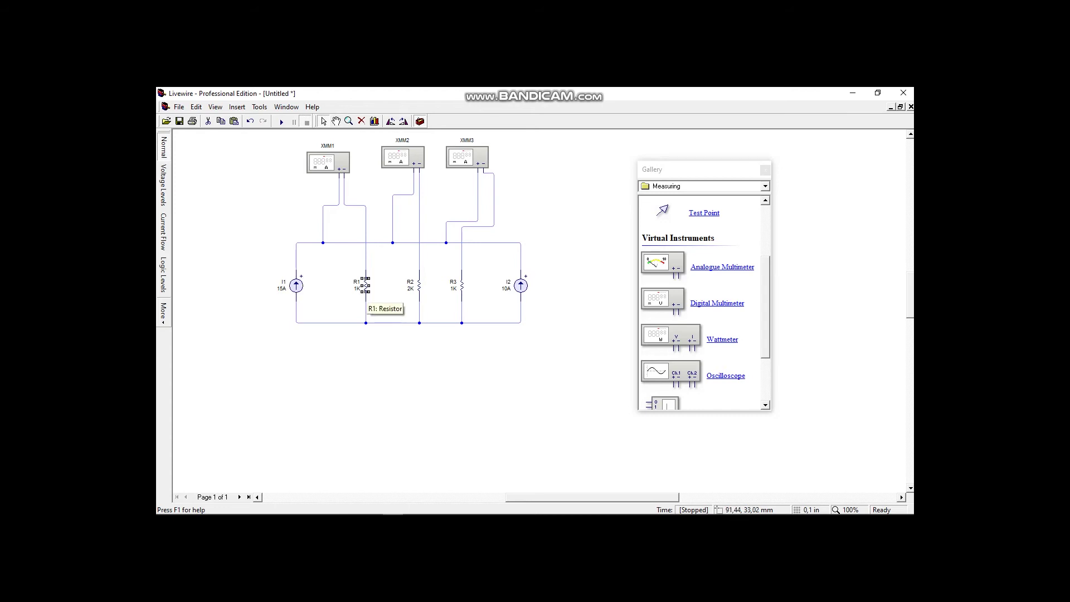
right_click(365, 285)
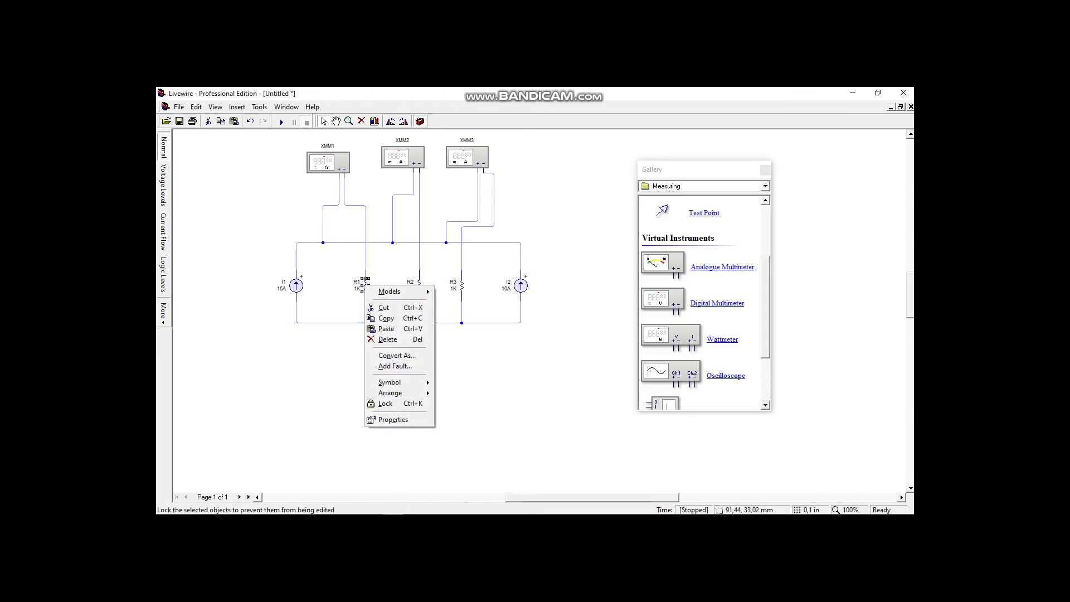
left_click(390, 420)
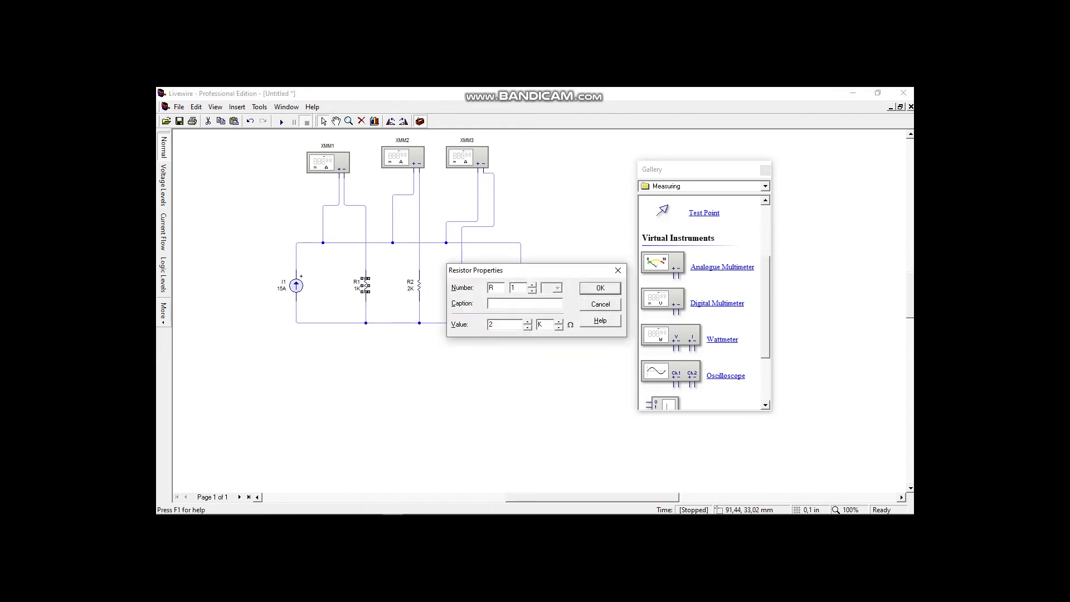
key("Return")
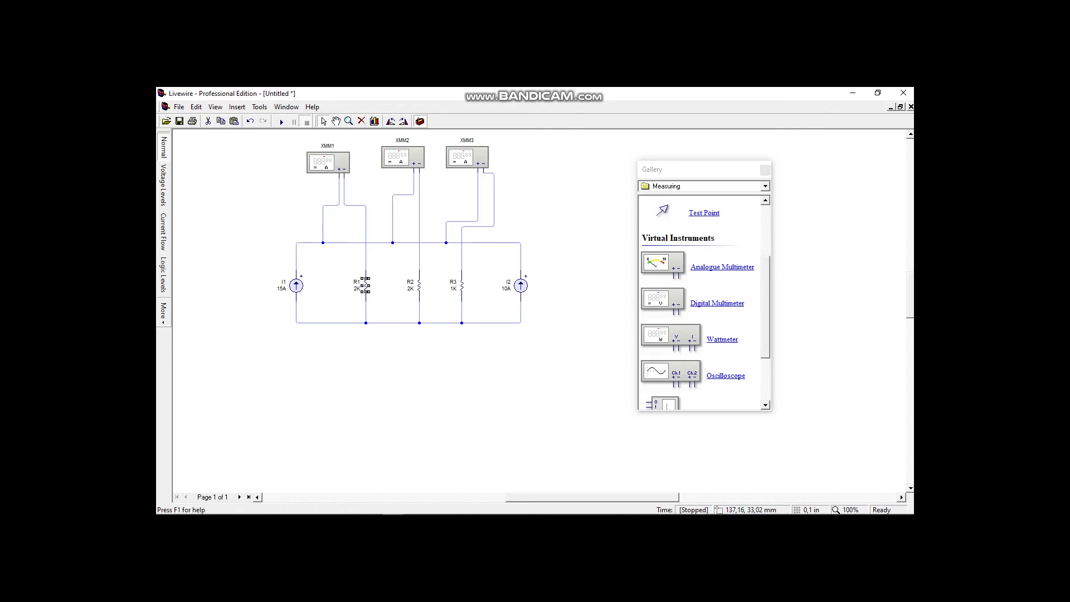
right_click(462, 286)
left_click(486, 420)
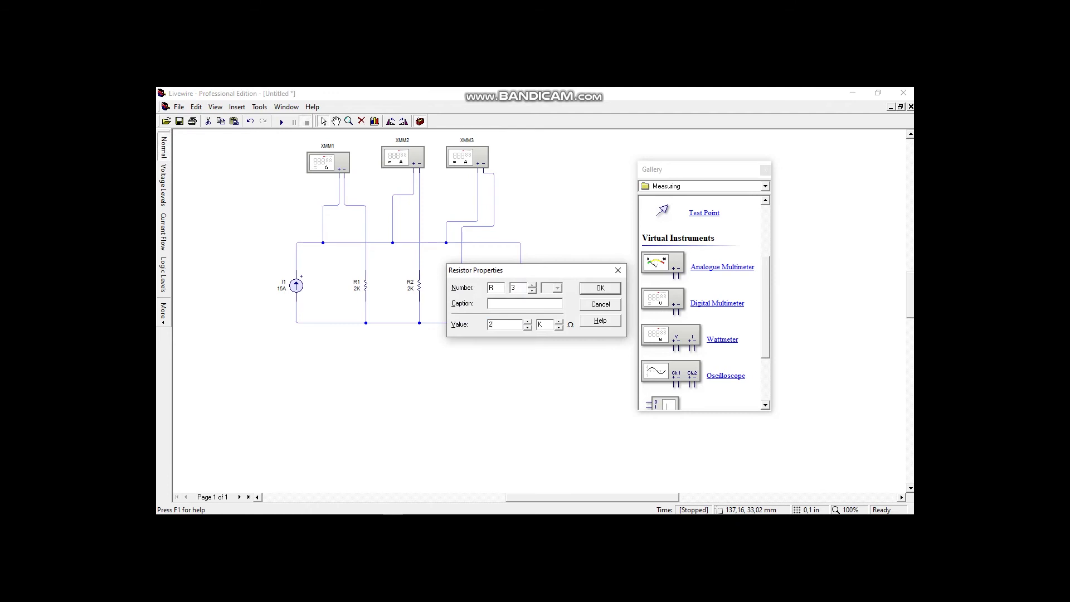
left_click(599, 288)
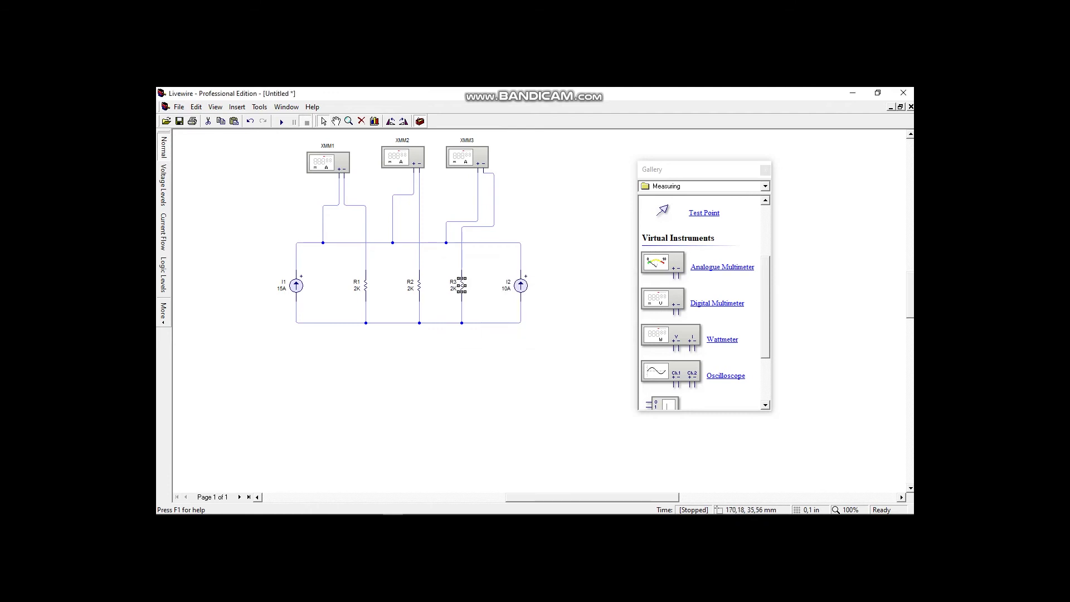
- Set the value of current source I2 to 5 A
right_click(525, 291)
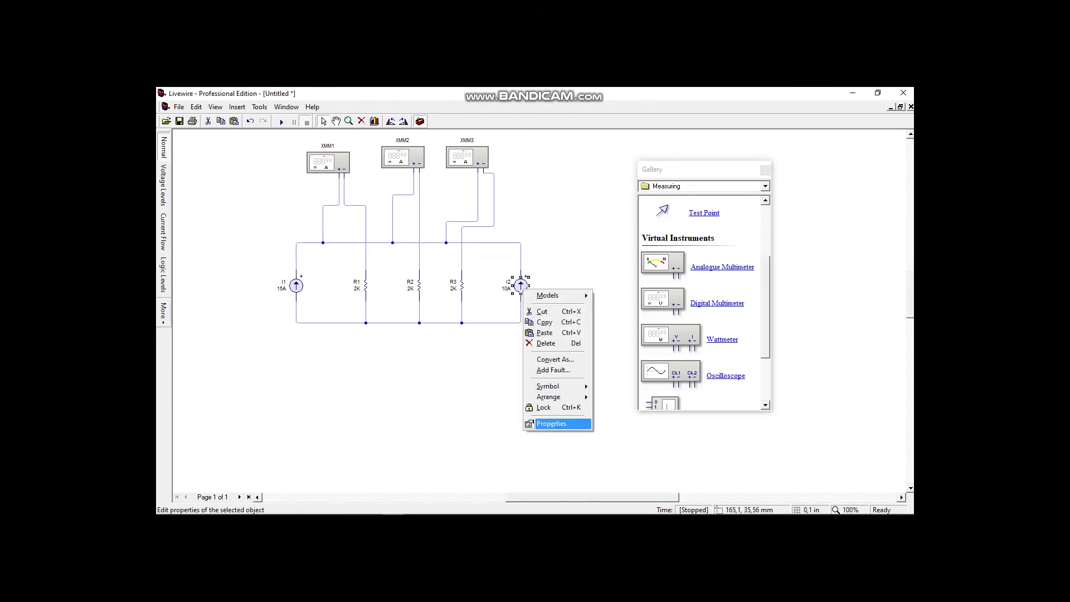
left_click(551, 423)
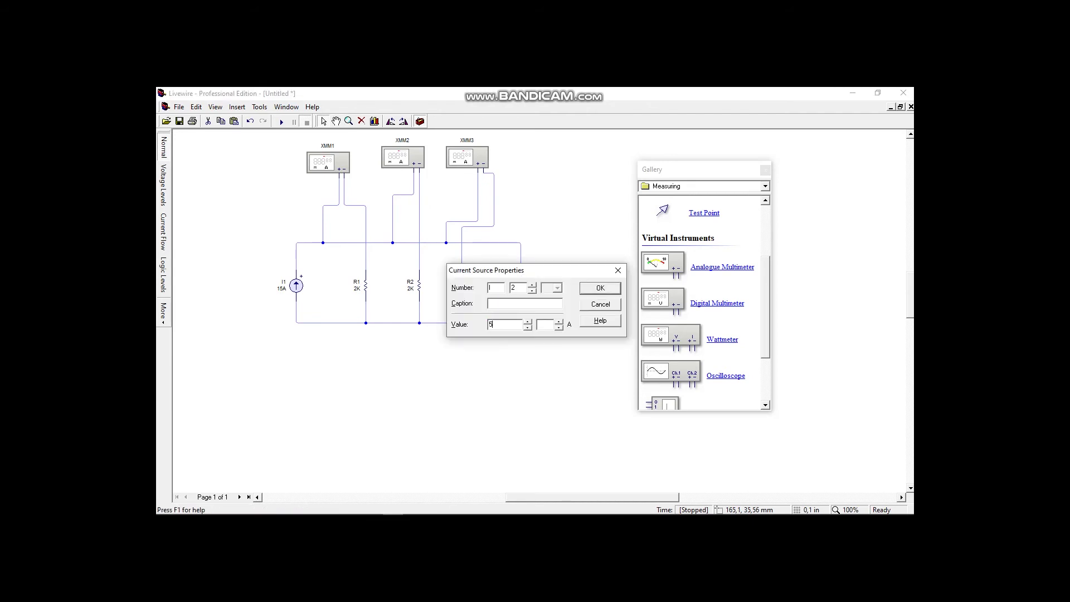
left_click(600, 288)
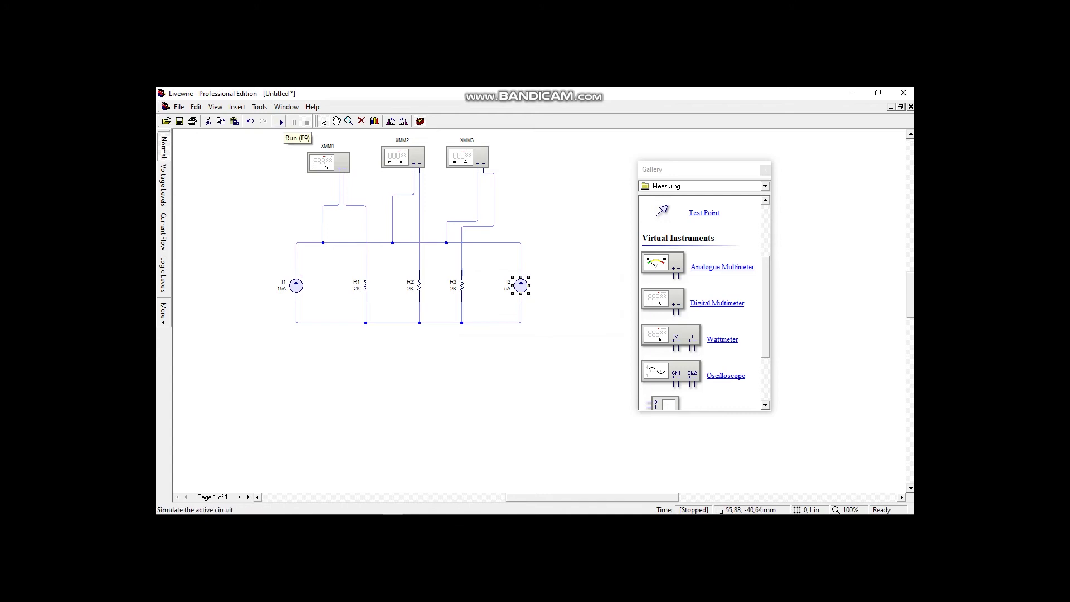
- Simulate the circuit with the three 2 kΩ resistors, examine the multimeter currents, and stop the simulation
left_click(282, 122)
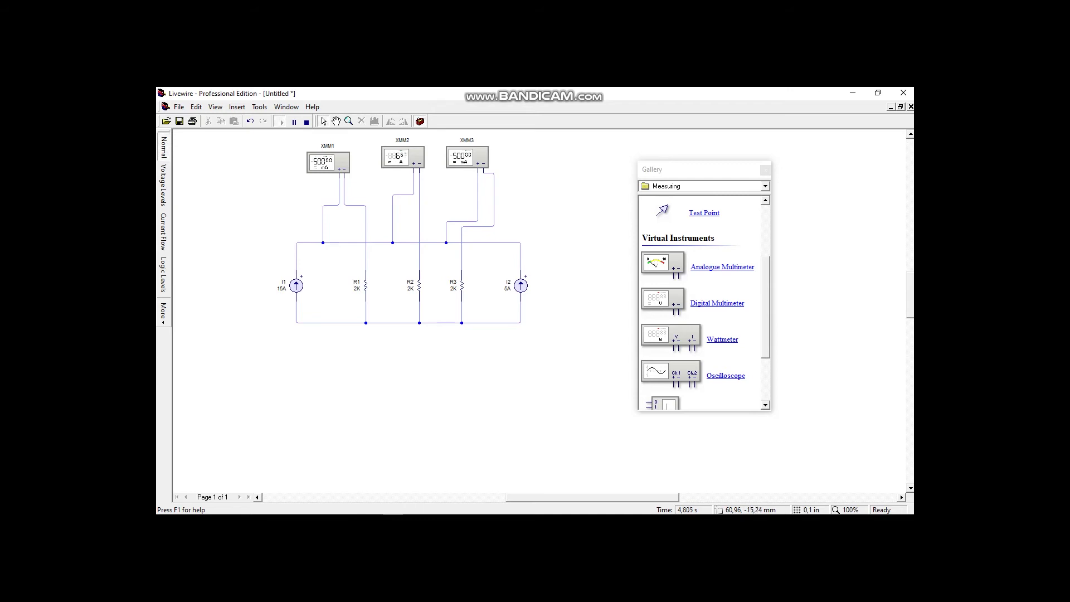
mouse_move(339, 184)
left_click(306, 121)
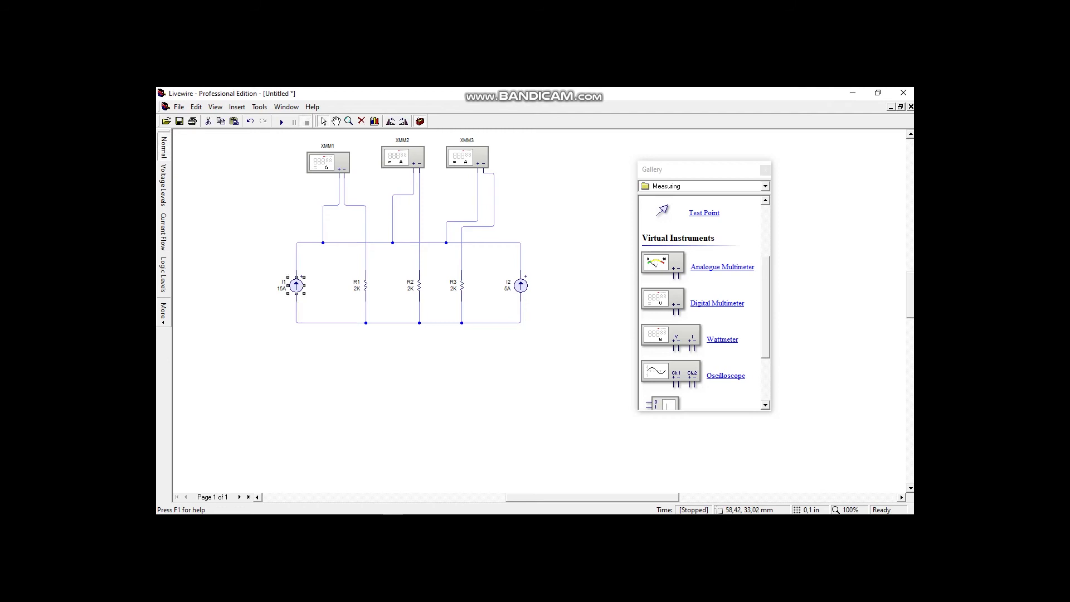
- Set the value of current source I1 to 10 A
right_click(295, 286)
left_click(322, 420)
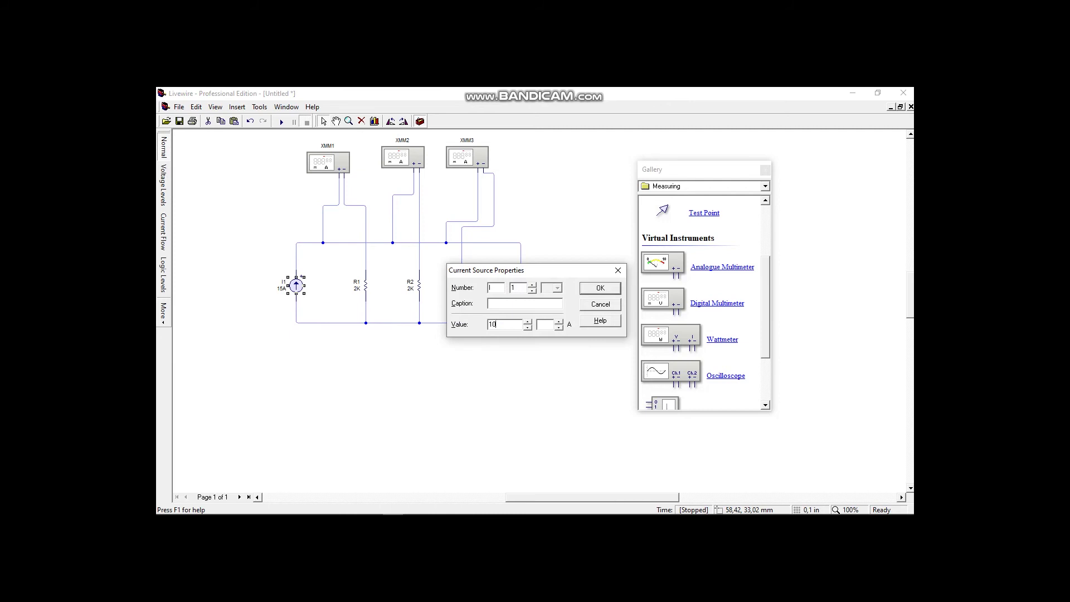
key("Return")
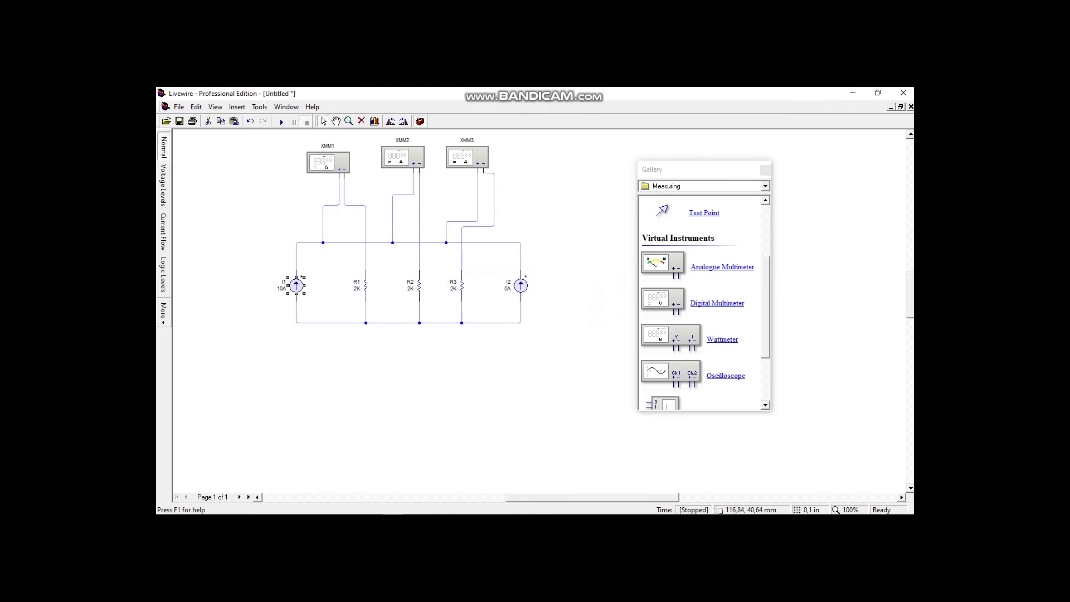
- Set the value of resistor R1 to 1 kΩ
left_click(365, 285)
right_click(365, 286)
left_click(394, 421)
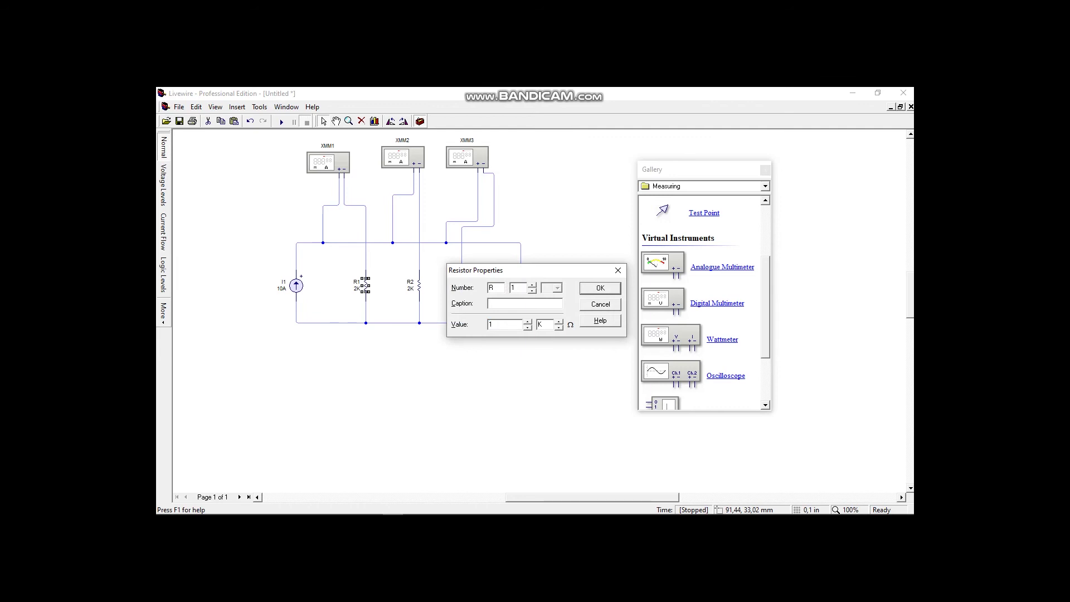
type("1")
key("Return")
- Set the value of resistor R2 to 1 kΩ
left_click(418, 286)
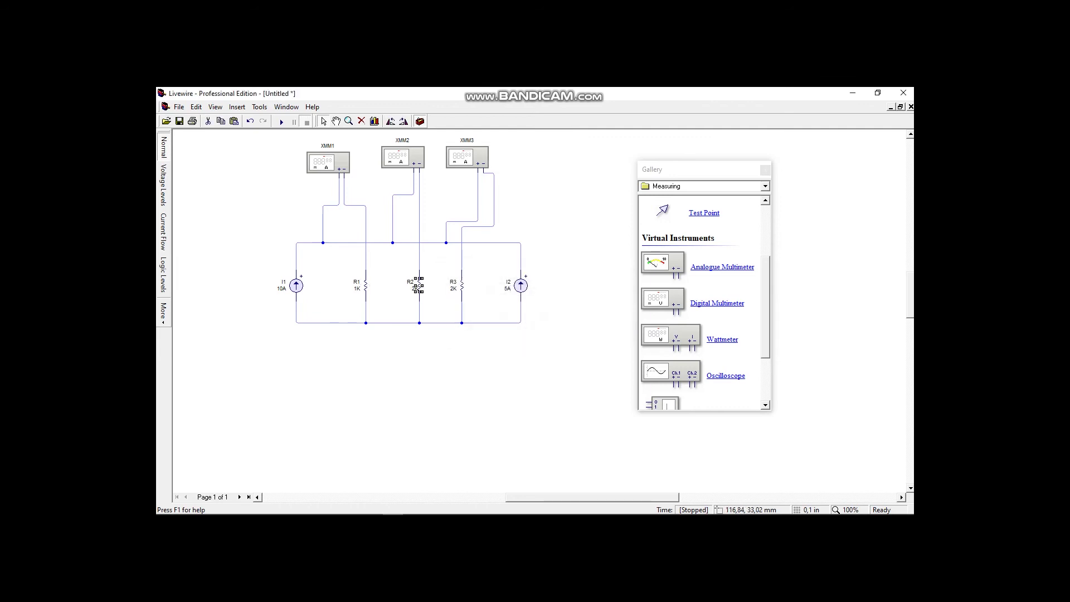
right_click(417, 286)
left_click(446, 422)
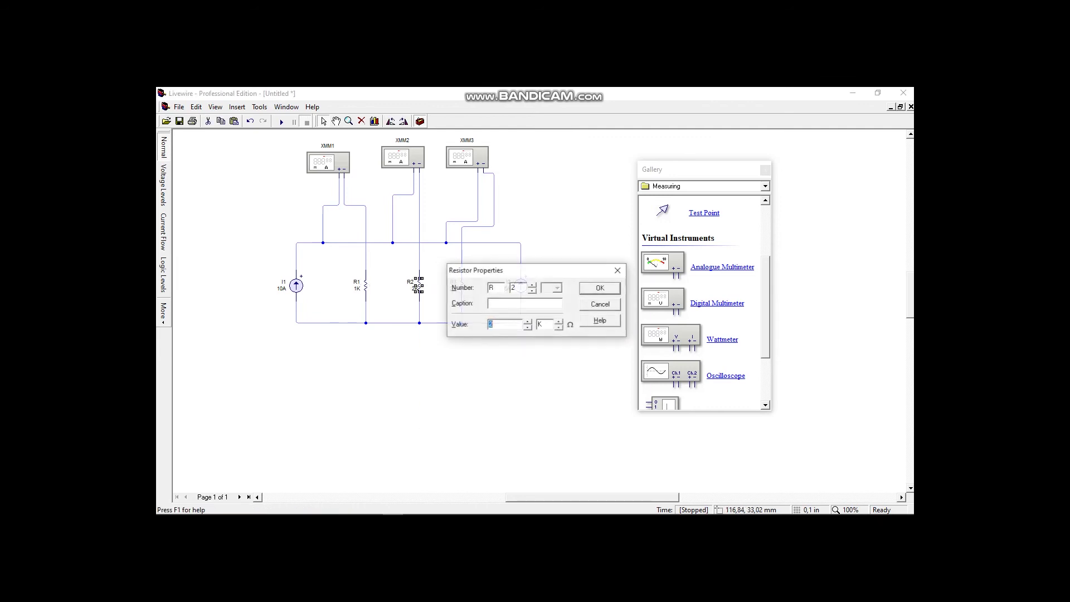
type("1")
key("Return")
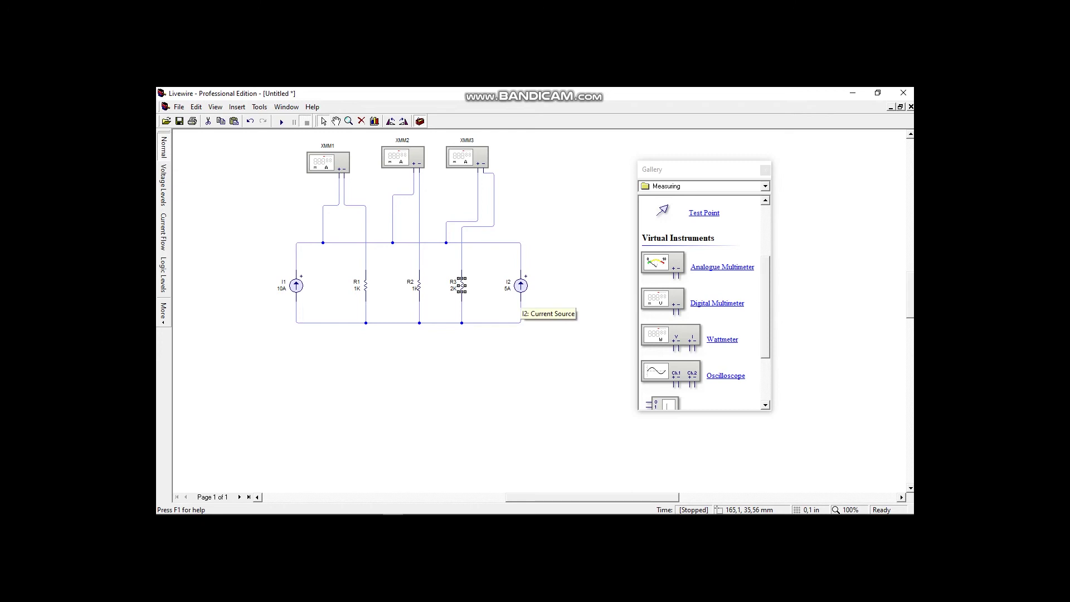
- Set the value of current source I2 to 10 A
right_click(520, 286)
left_click(547, 424)
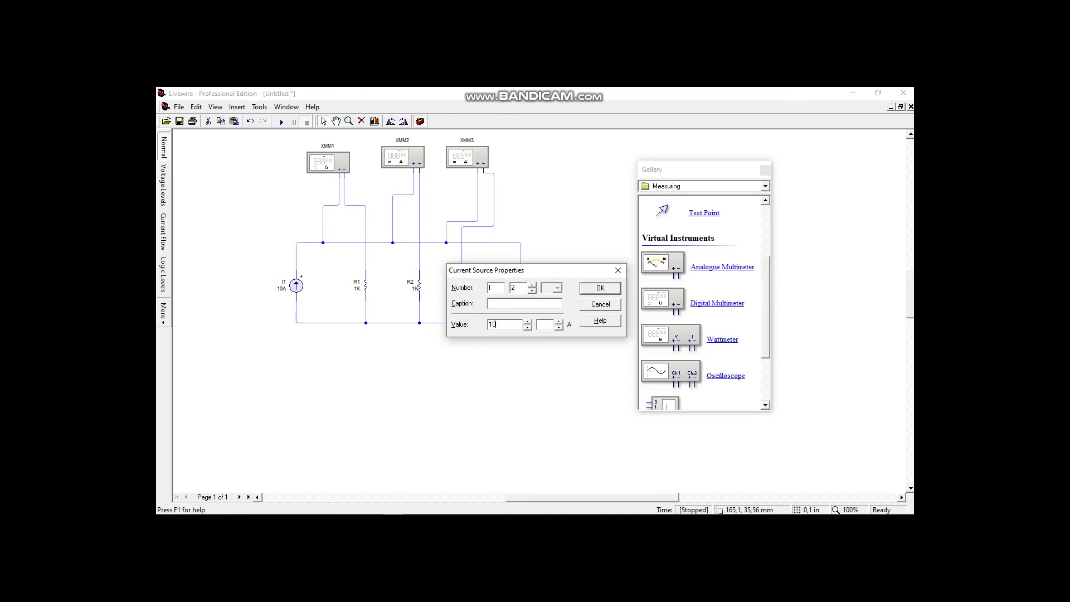
type("10")
key("Return")
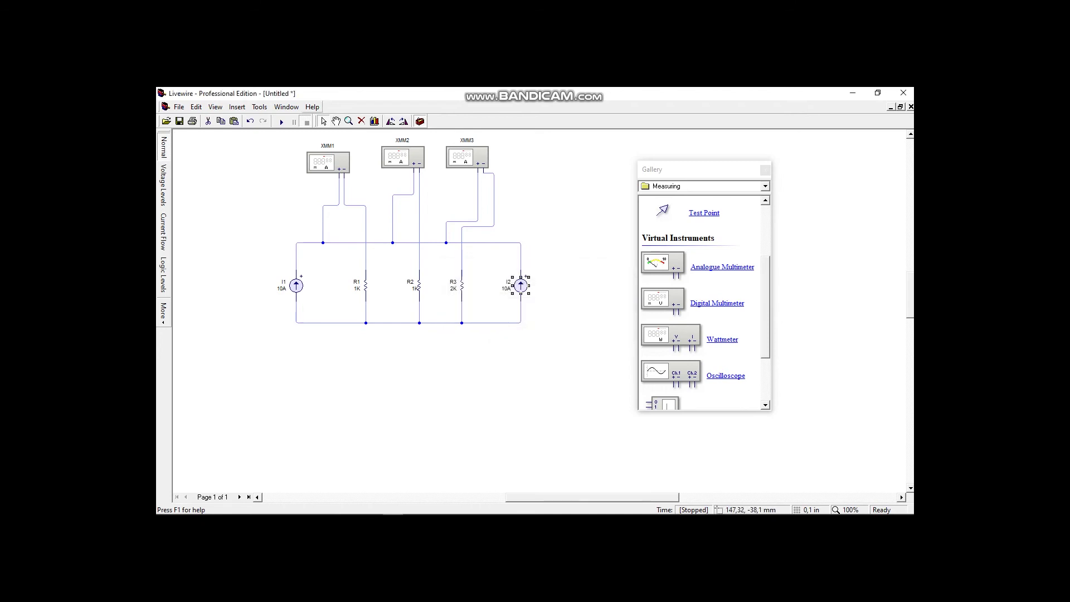
- Run the simulation with both sources at 10 A and examine the current in each resistor branch
left_click(281, 122)
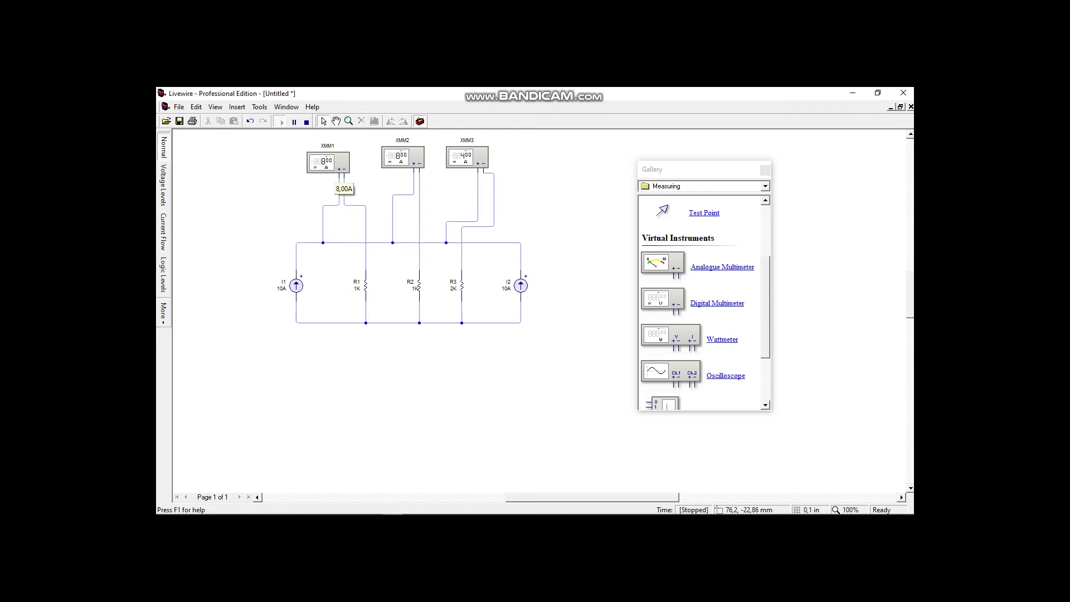
mouse_move(414, 180)
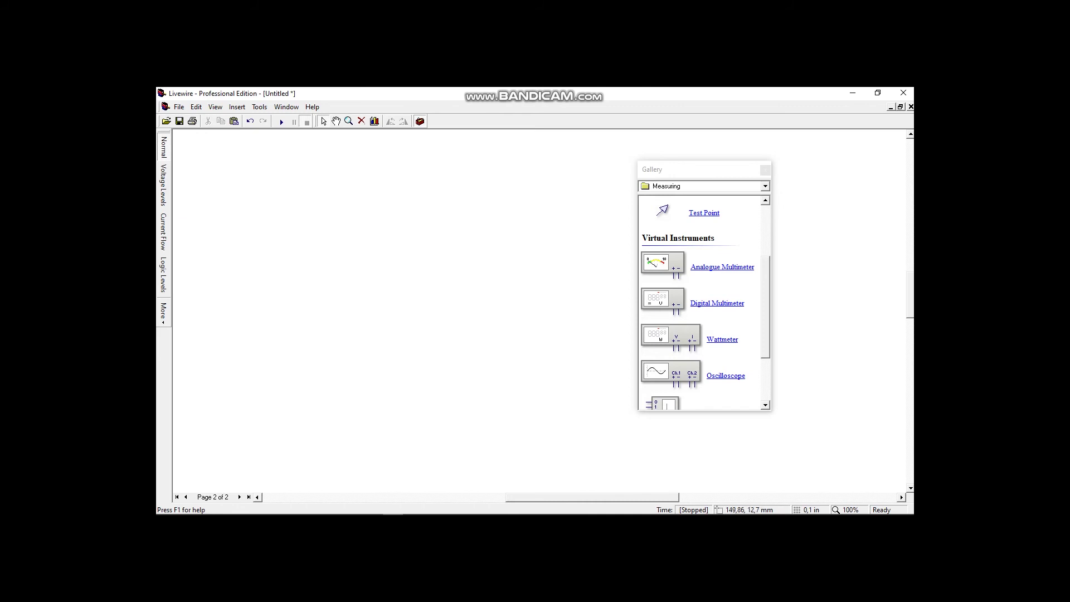
- Place three resistors from Passive Components on page 2, R1 and R3 level with each other and R2 lower between them
left_click(765, 186)
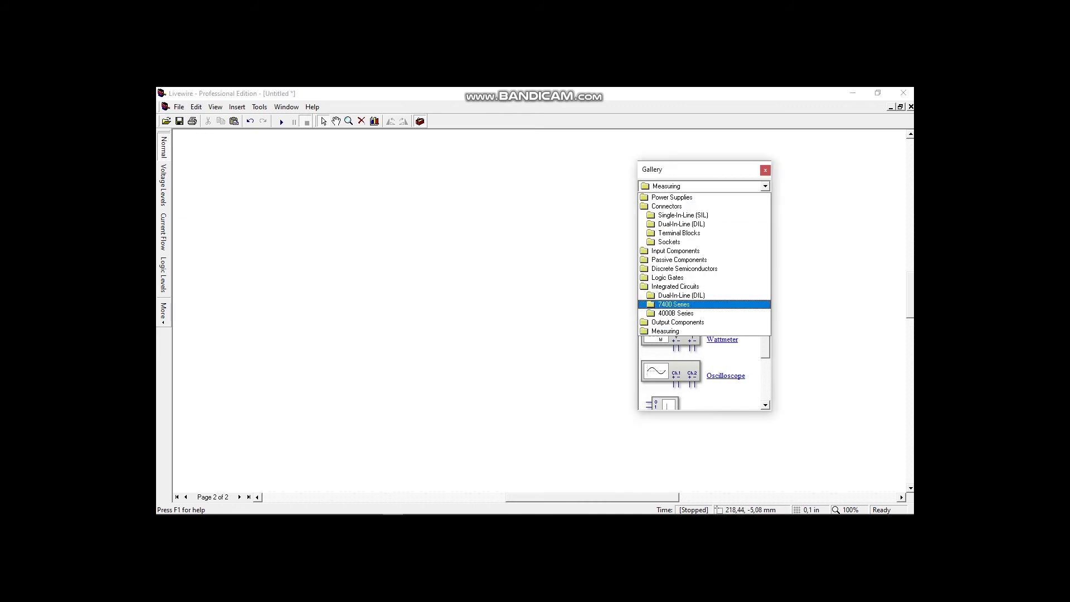
key("Return")
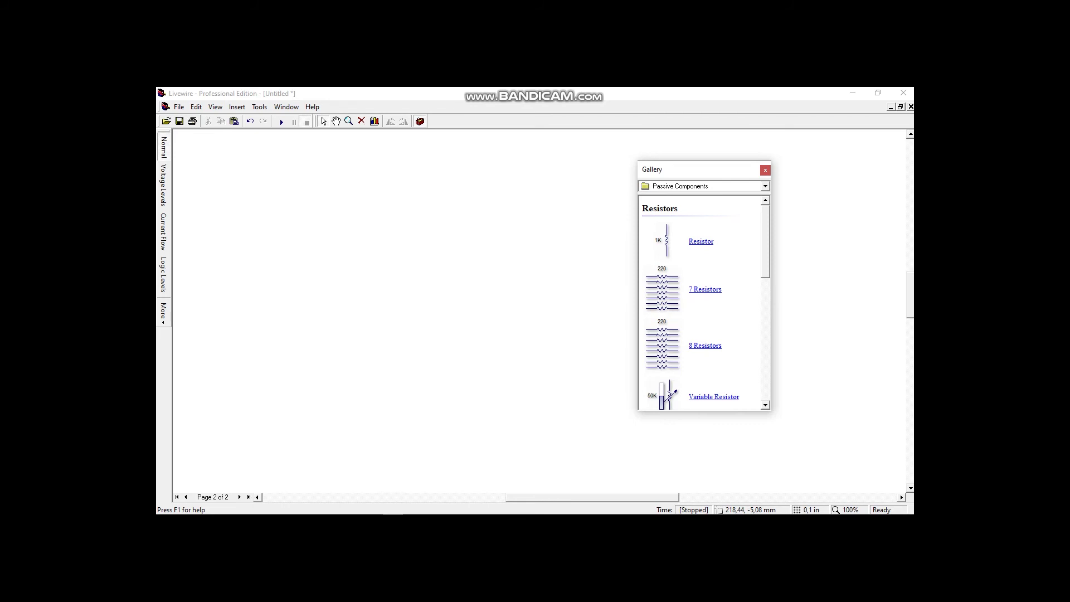
left_click_drag(667, 240, 328, 205)
left_click_drag(440, 259, 392, 260)
left_click_drag(666, 239, 451, 205)
- Rotate resistor R1 anti-clockwise so it lies horizontally
right_click(321, 203)
right_click(332, 196)
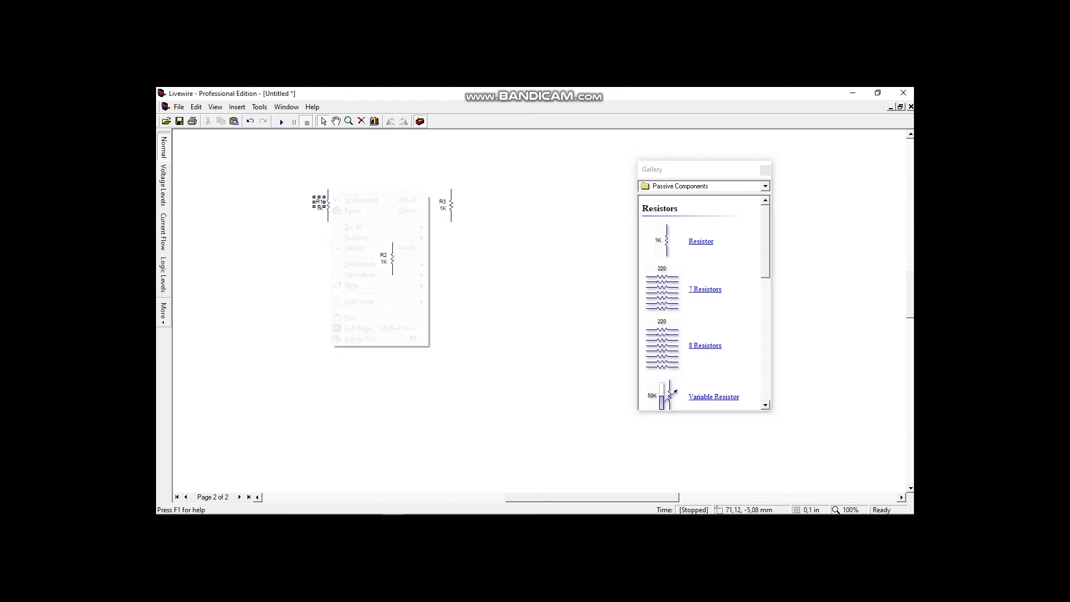
left_click(327, 205)
right_click(327, 205)
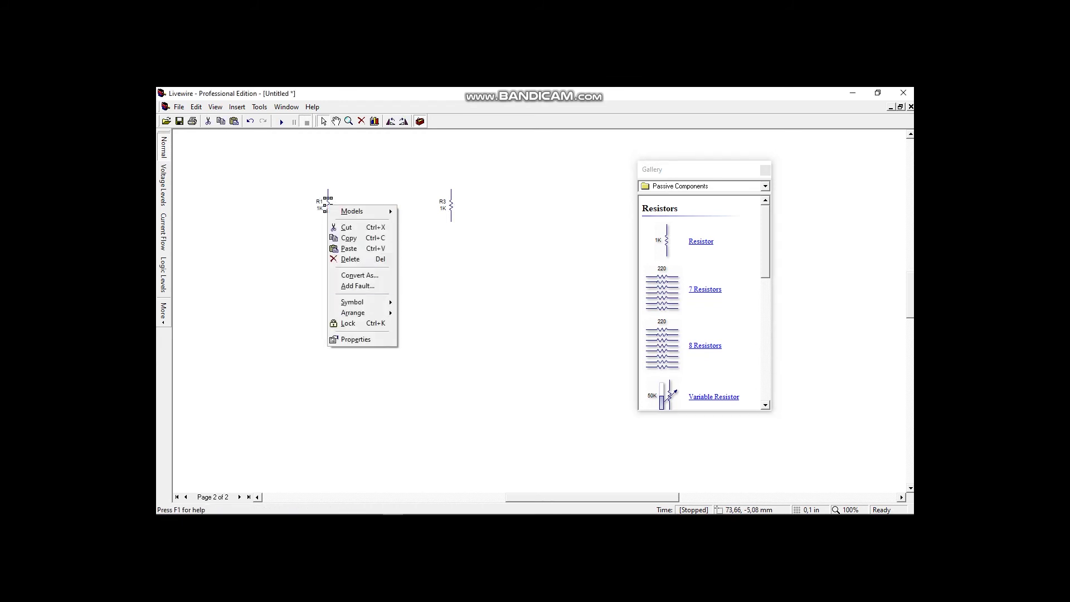
mouse_move(357, 312)
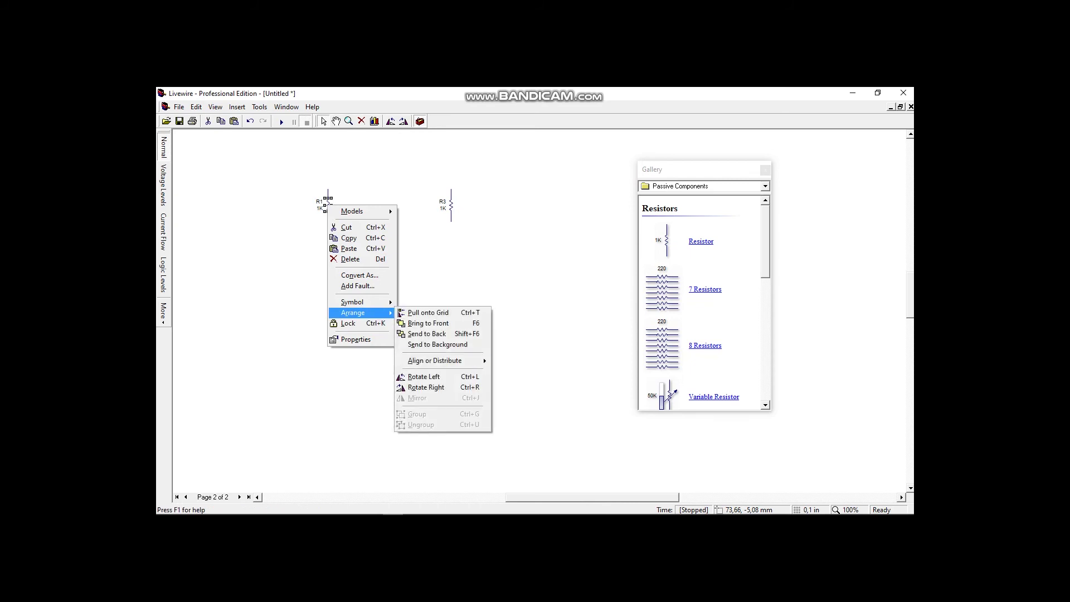
left_click(424, 377)
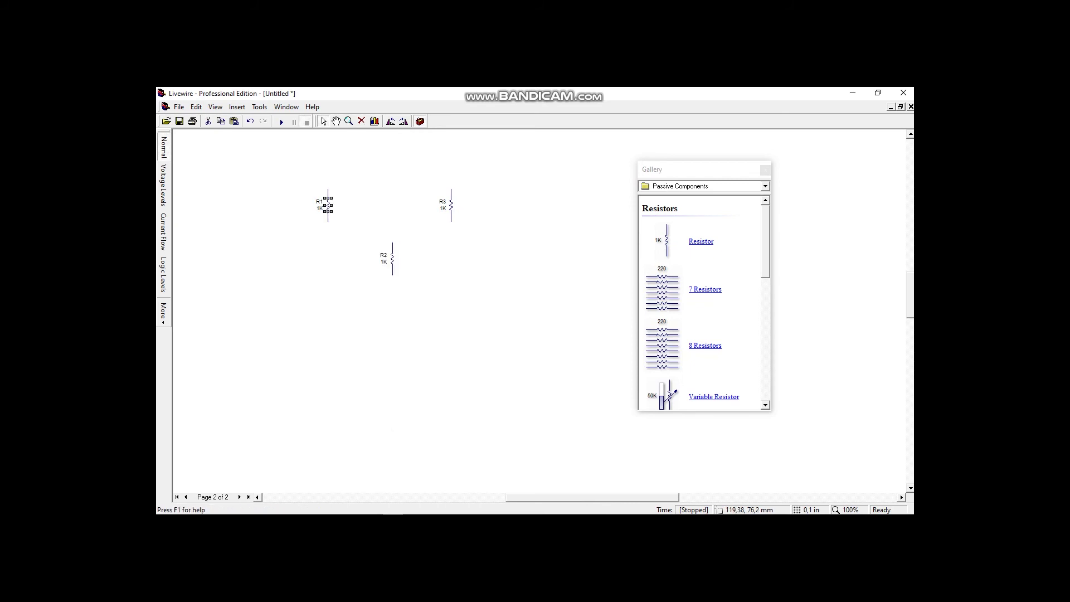
- Rotate resistor R3 clockwise so it lies horizontally in line with R1
left_click(451, 205)
right_click(450, 205)
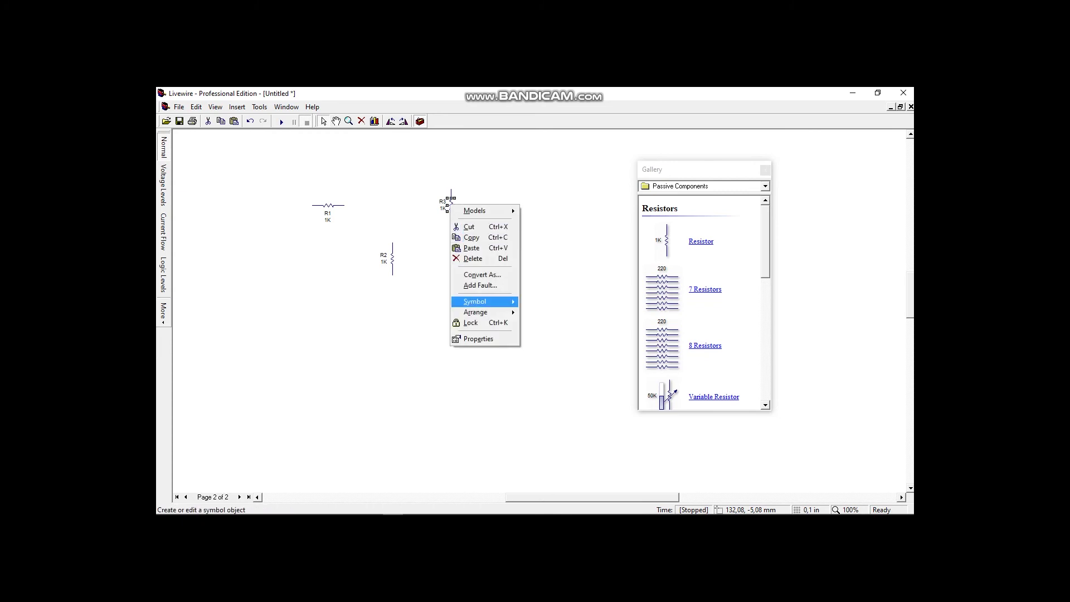
mouse_move(479, 312)
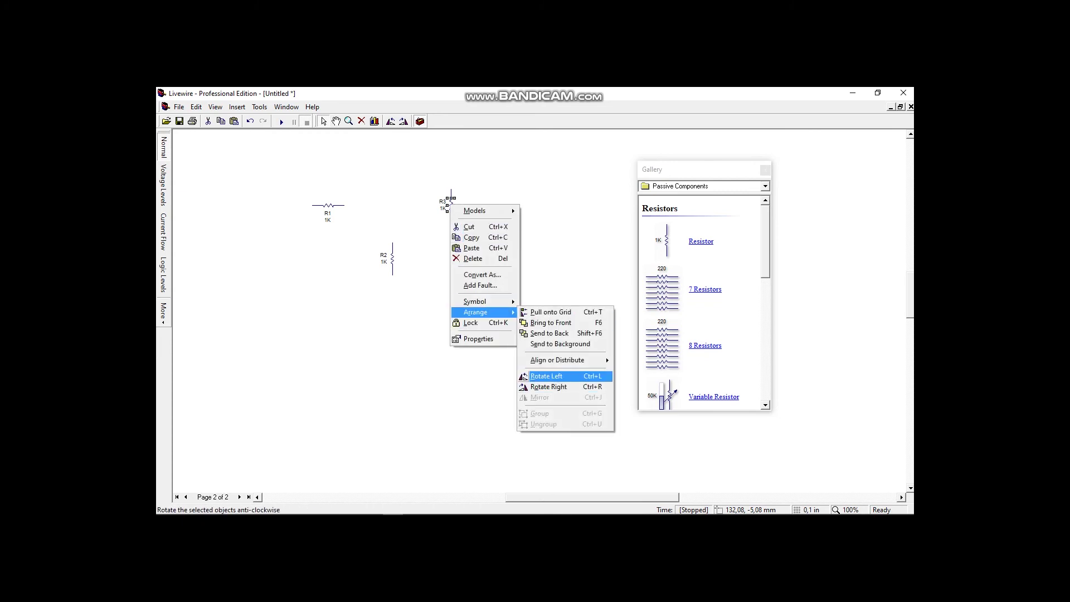
left_click(548, 386)
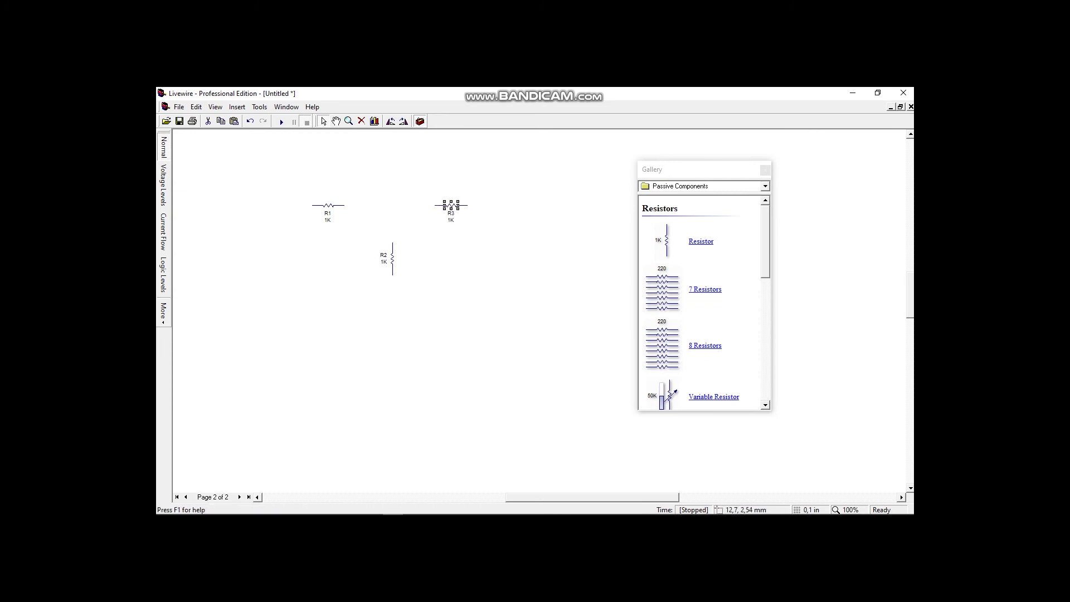
- Place two DC voltage sources from Power Supplies, V1 beyond R1 and V2 beyond R3 at the outer ends of the circuit
left_click(764, 185)
left_click(671, 197)
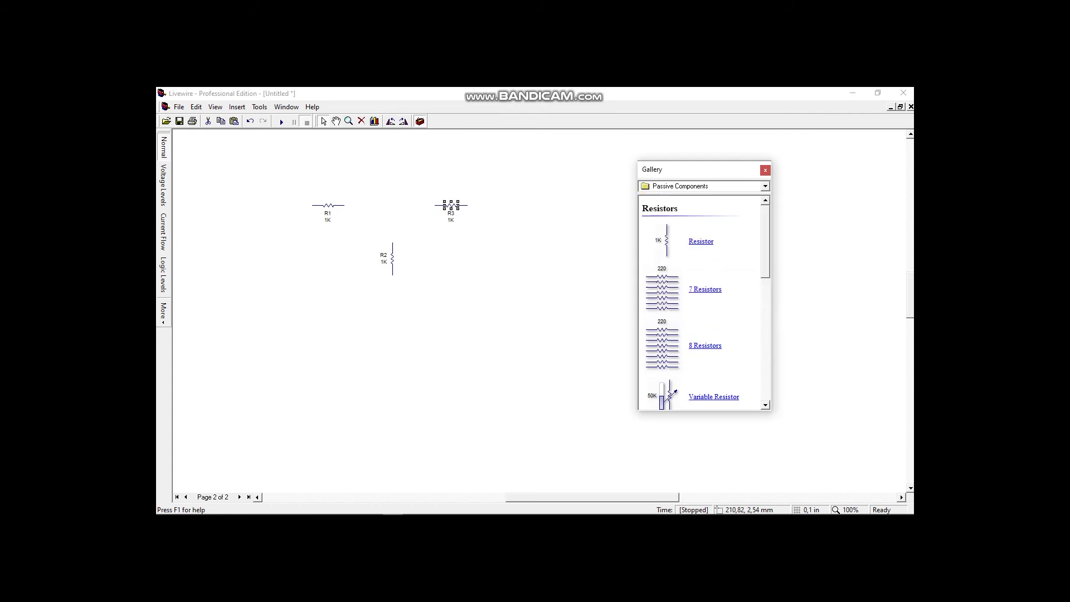
scroll(698, 394, "down", 3)
scroll(699, 394, "down", 2)
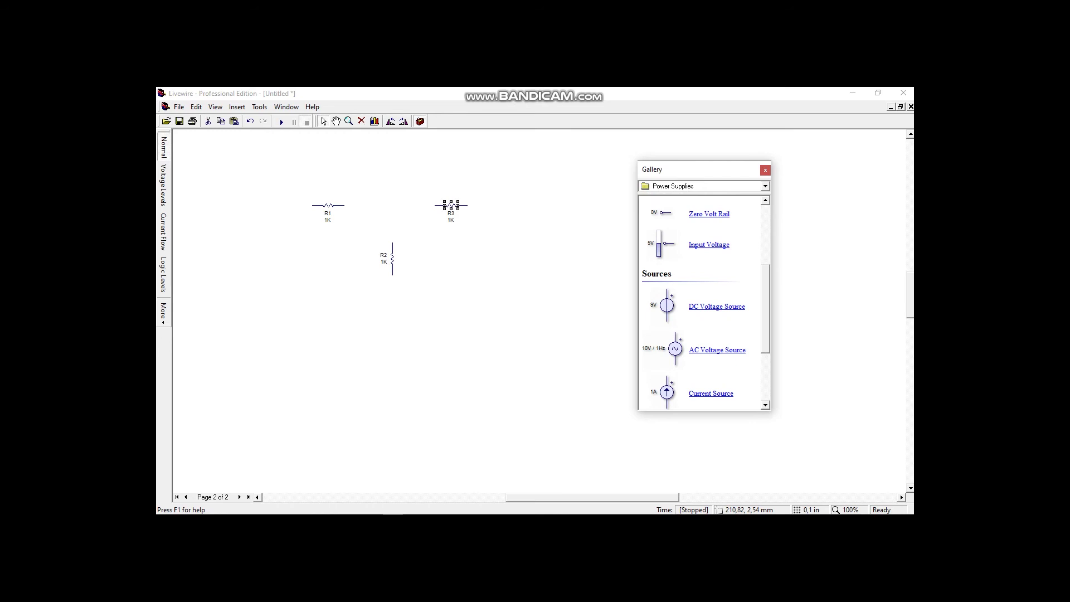
left_click_drag(667, 305, 263, 242)
left_click_drag(634, 298, 504, 248)
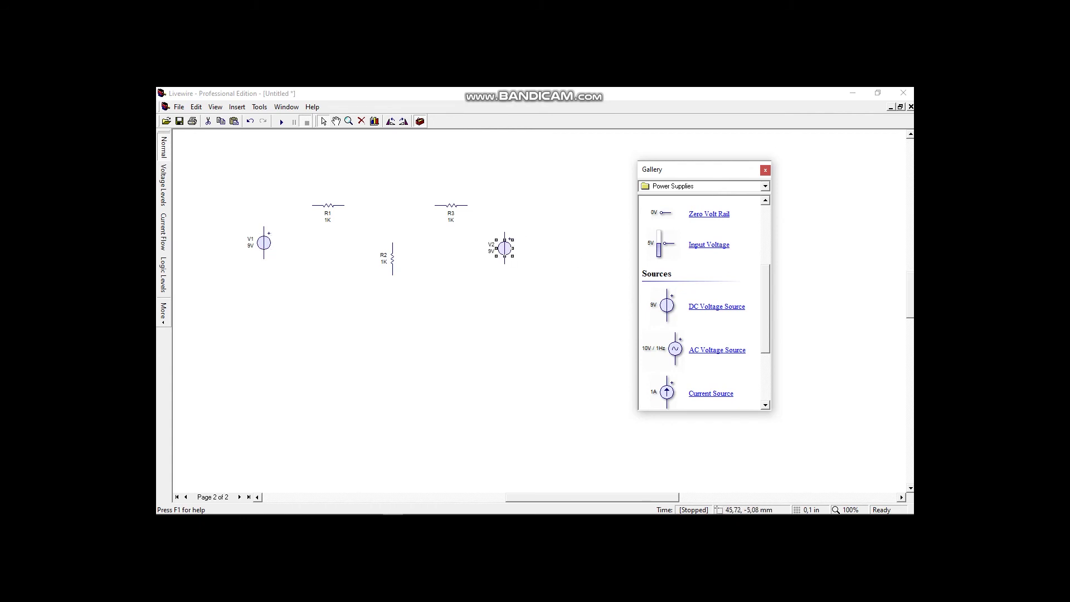
- Wire the positive ends of V1 and V2 through R1 and R3, and join their negative ends along R2's lower terminal
mouse_move(263, 226)
left_mouse_down()
mouse_move(274, 209)
mouse_move(312, 205)
mouse_move(500, 205)
mouse_move(504, 233)
left_mouse_up()
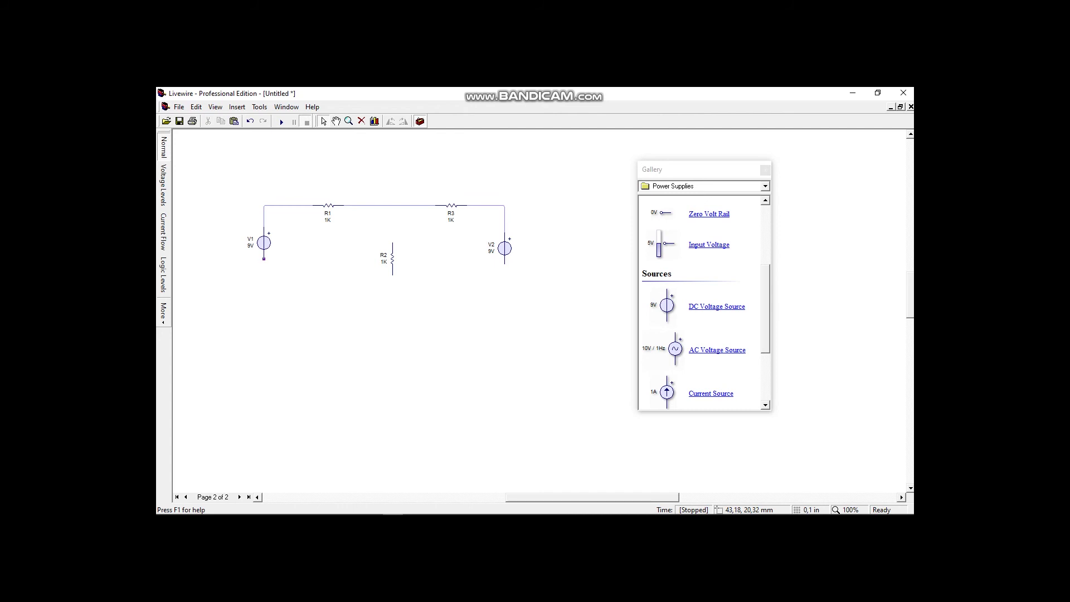
left_click_drag(264, 258, 504, 263)
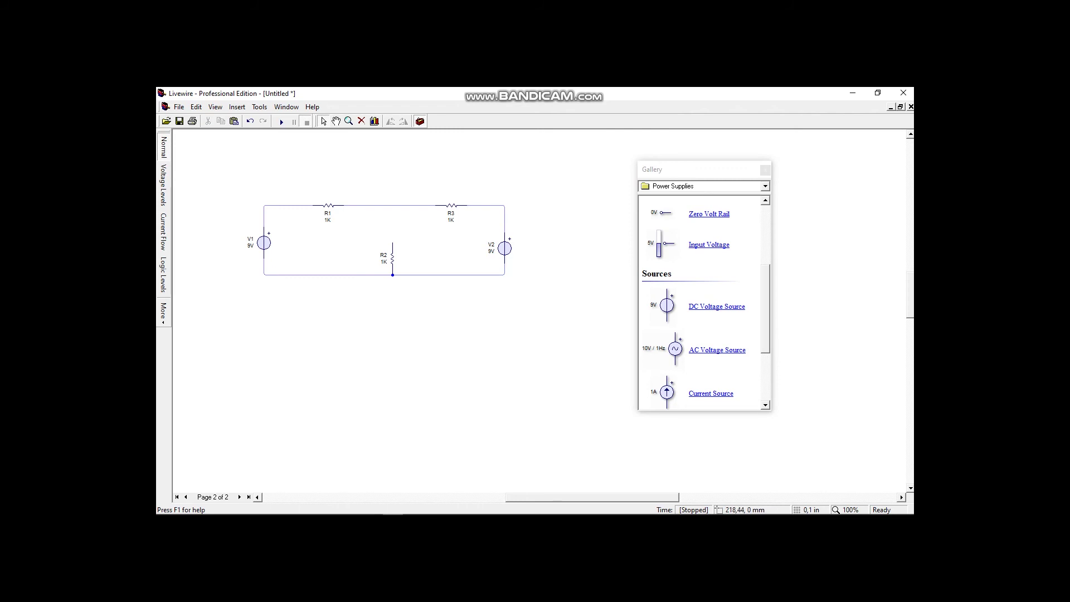
- Place a digital multimeter from Measuring above the circuit and set its mode to Current
left_click(764, 185)
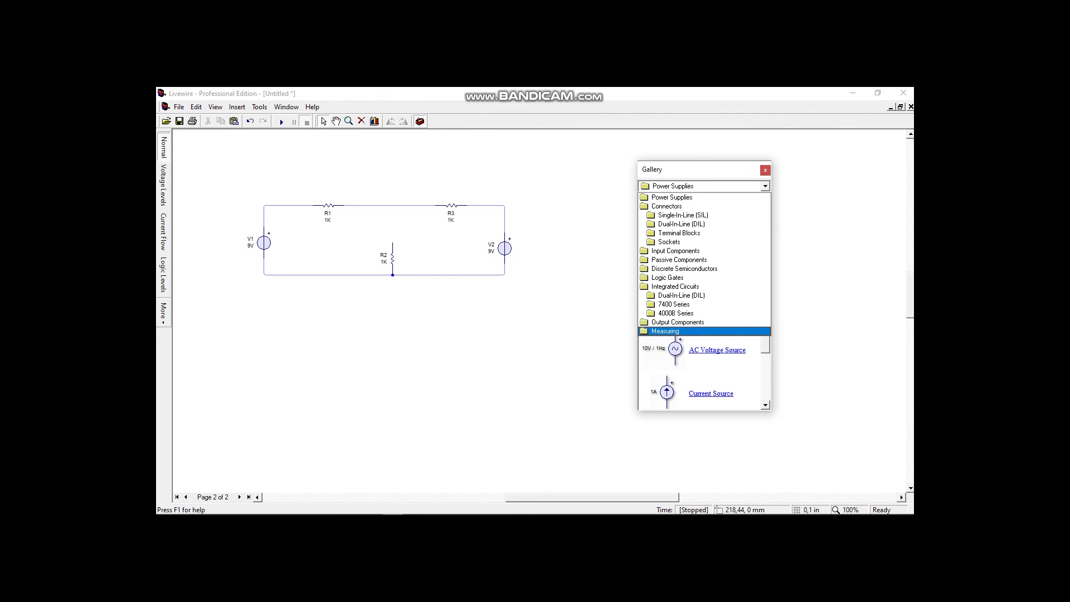
key("Return")
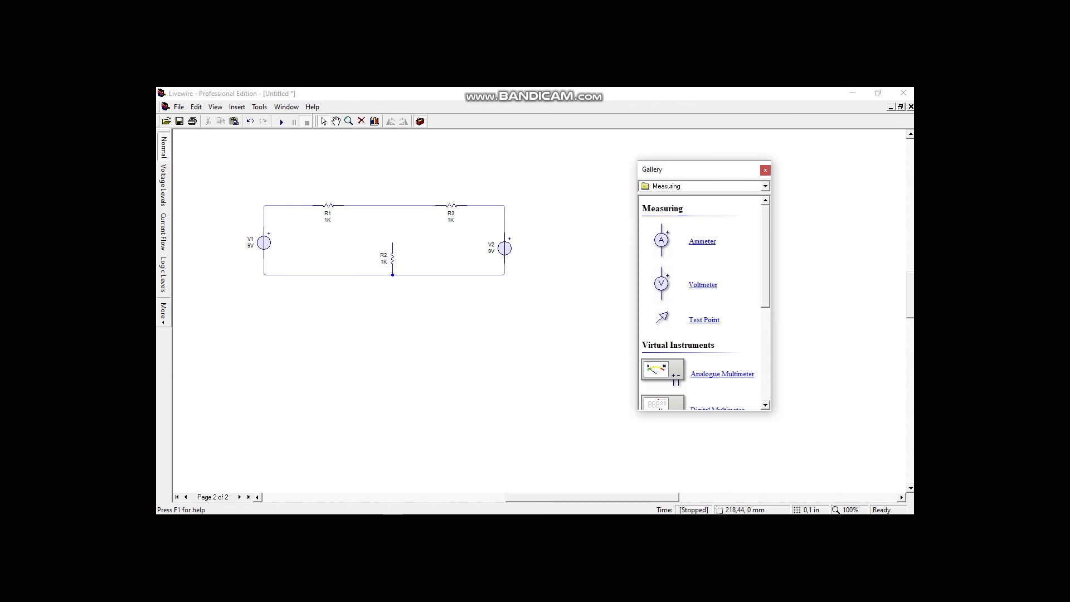
scroll(702, 304, "down", 3)
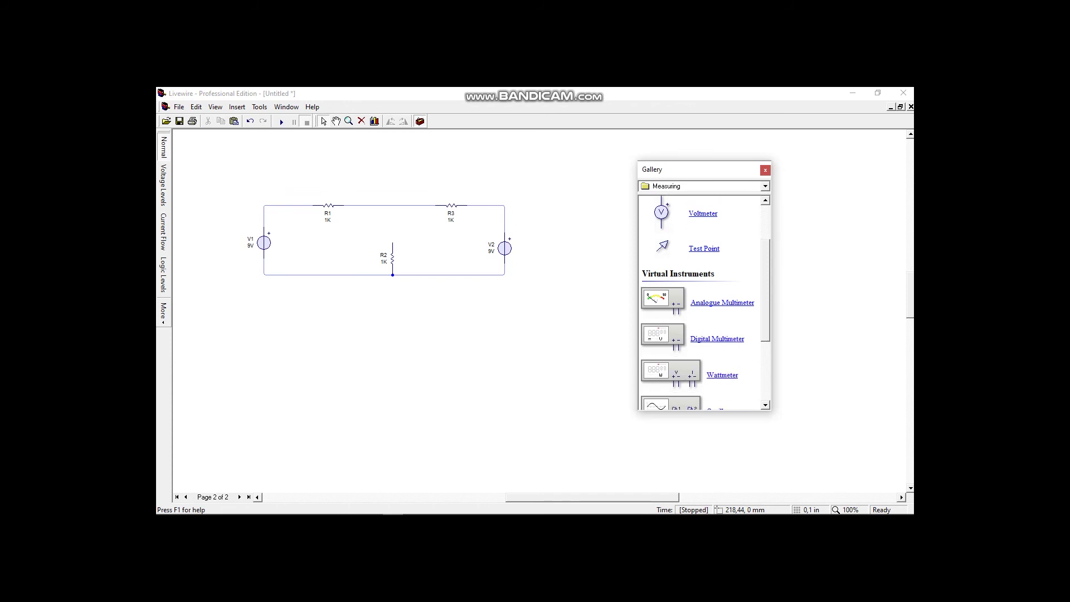
left_click_drag(662, 335, 365, 156)
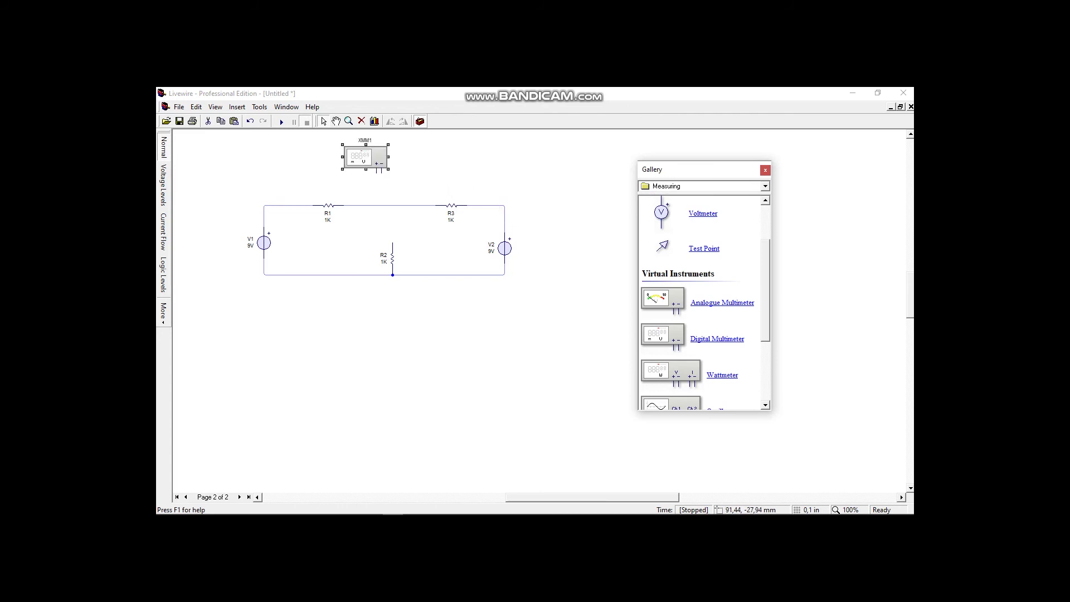
right_click(368, 158)
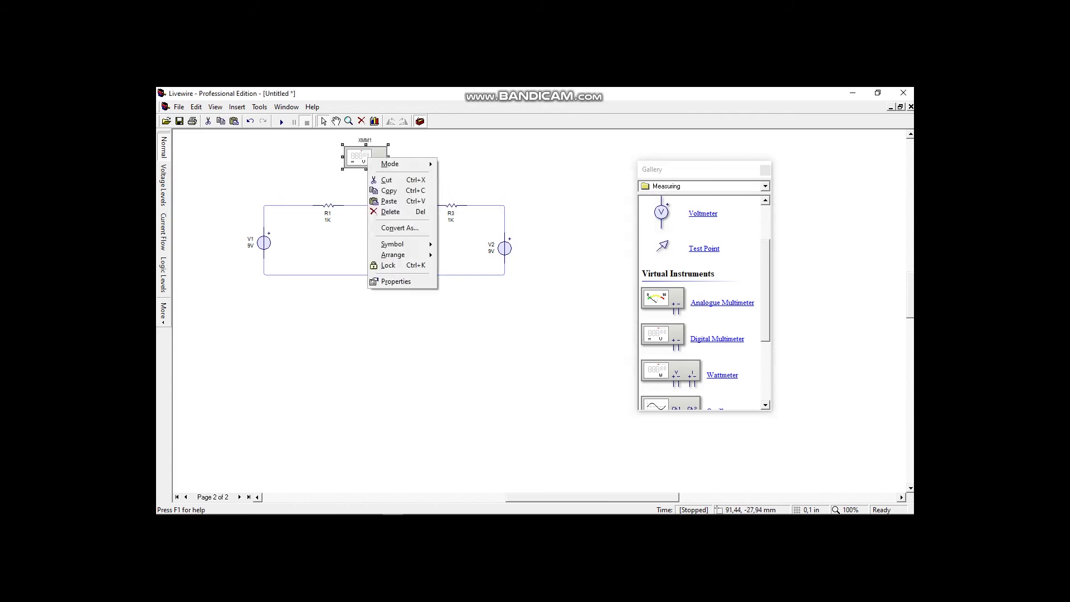
mouse_move(390, 164)
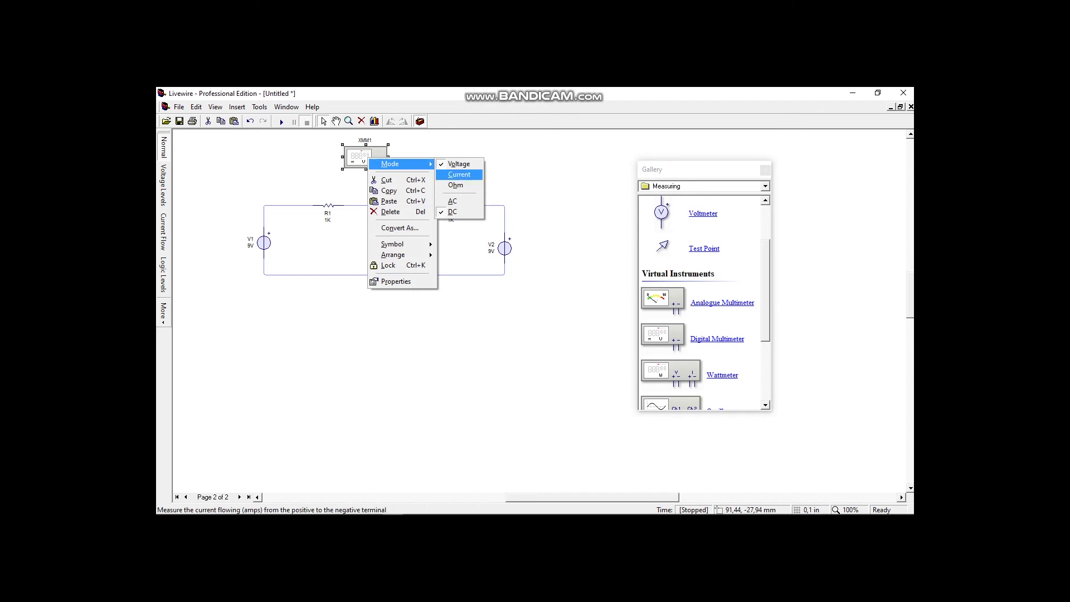
left_click(459, 174)
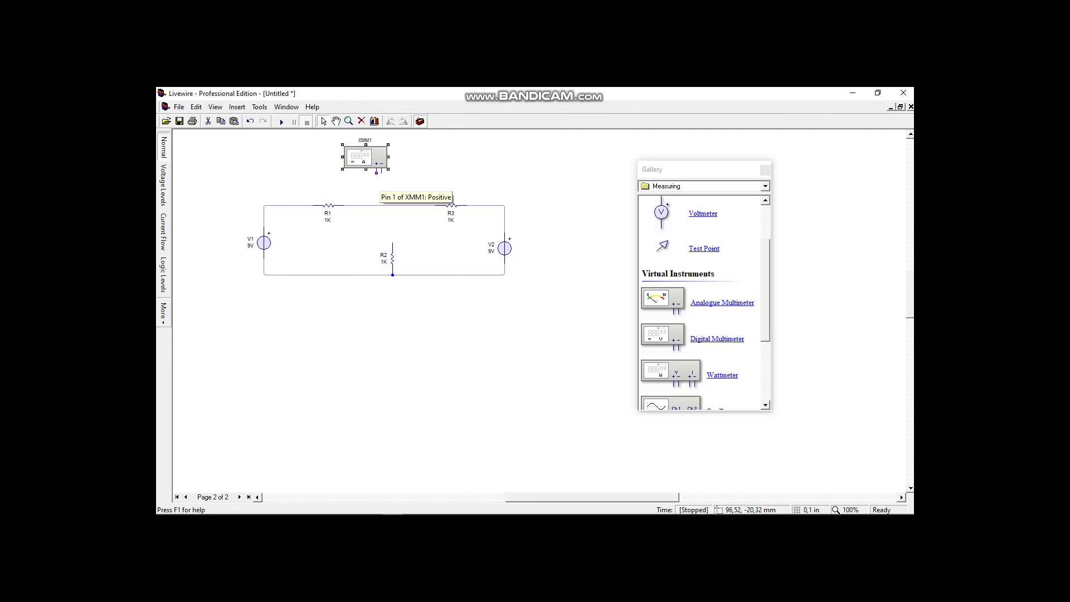
- Wire the multimeter's positive pin to the line between R1 and R3 and its negative pin to R2's upper terminal
left_click_drag(377, 172, 366, 205)
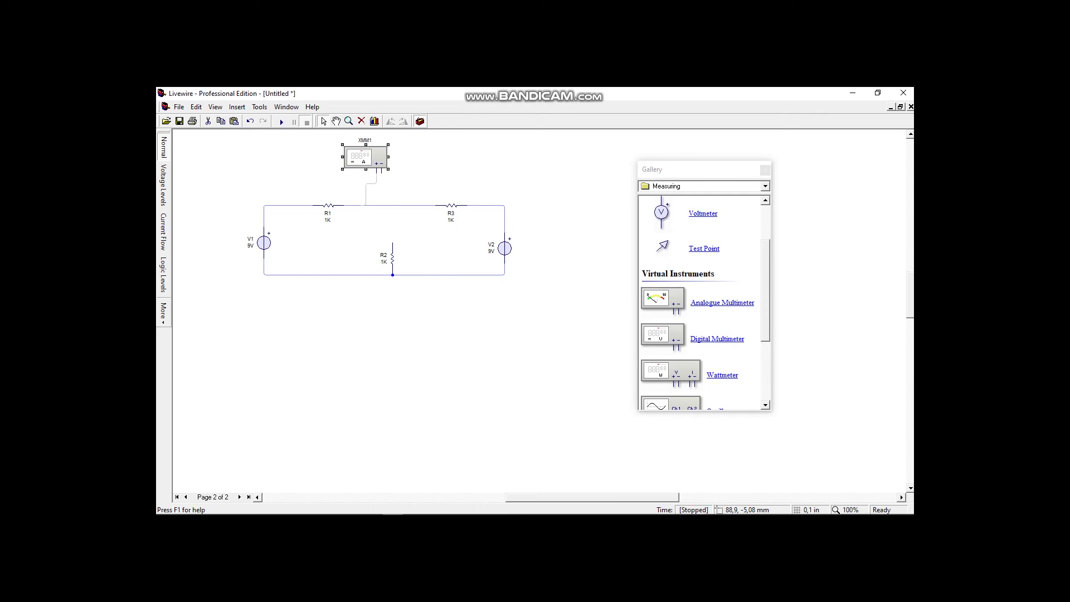
left_click_drag(366, 205, 366, 205)
left_click_drag(381, 172, 393, 242)
- Set the value of DC voltage source V1 to 24 V
right_click(264, 243)
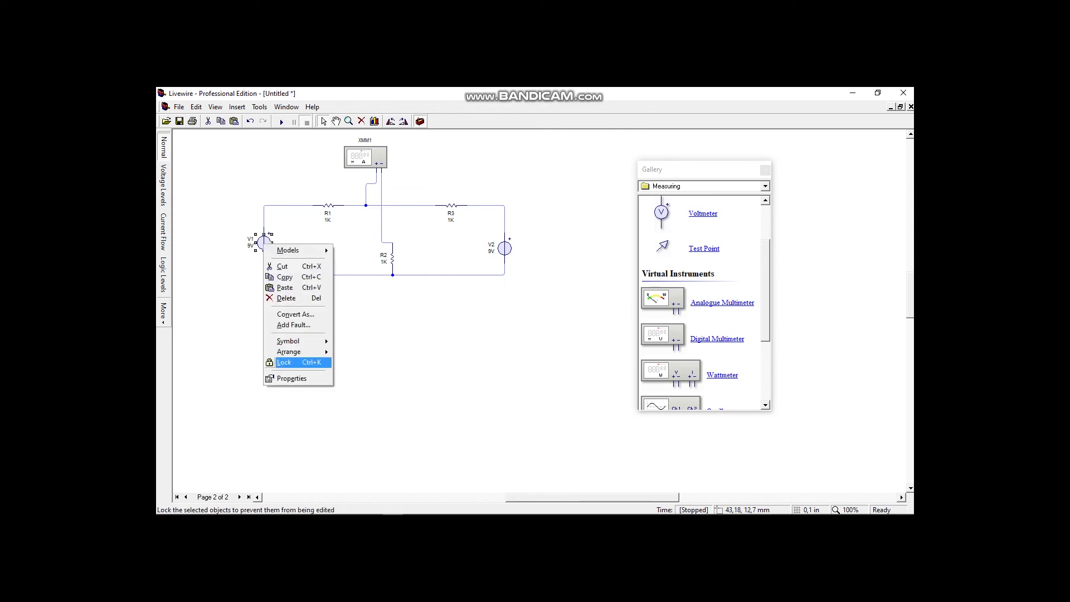
key("Return")
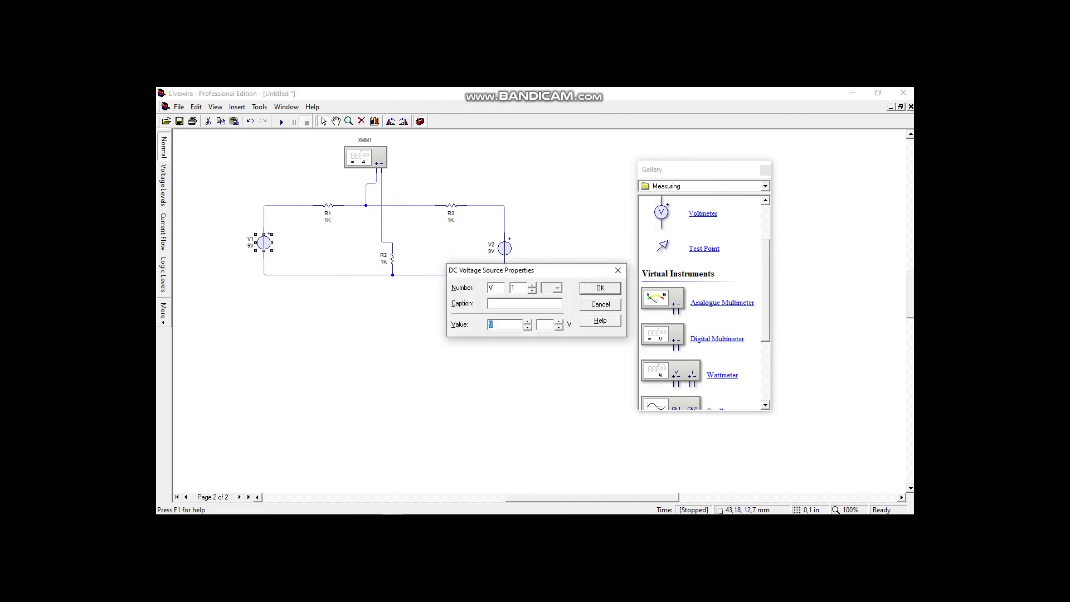
type("24")
key("Return")
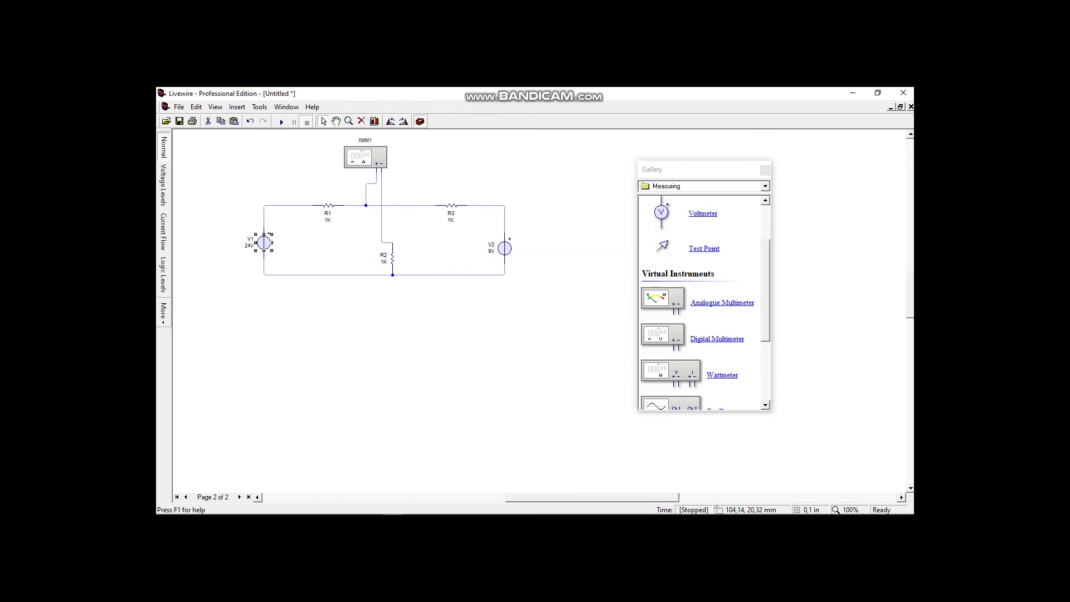
- Set the value of resistor R2 to 2 kΩ
right_click(391, 257)
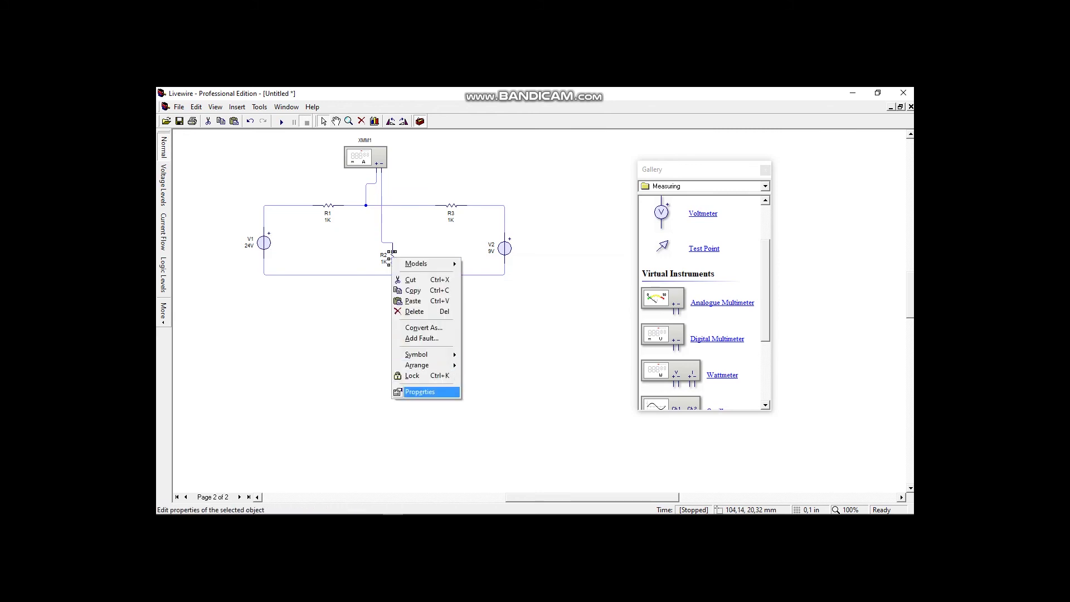
left_click(420, 392)
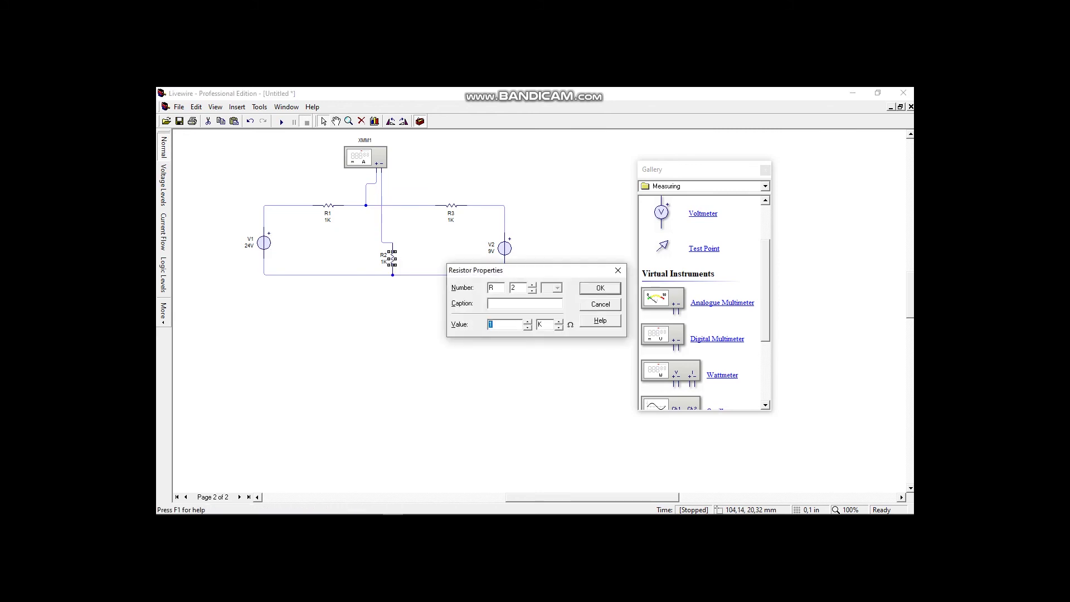
type("2")
key("Return")
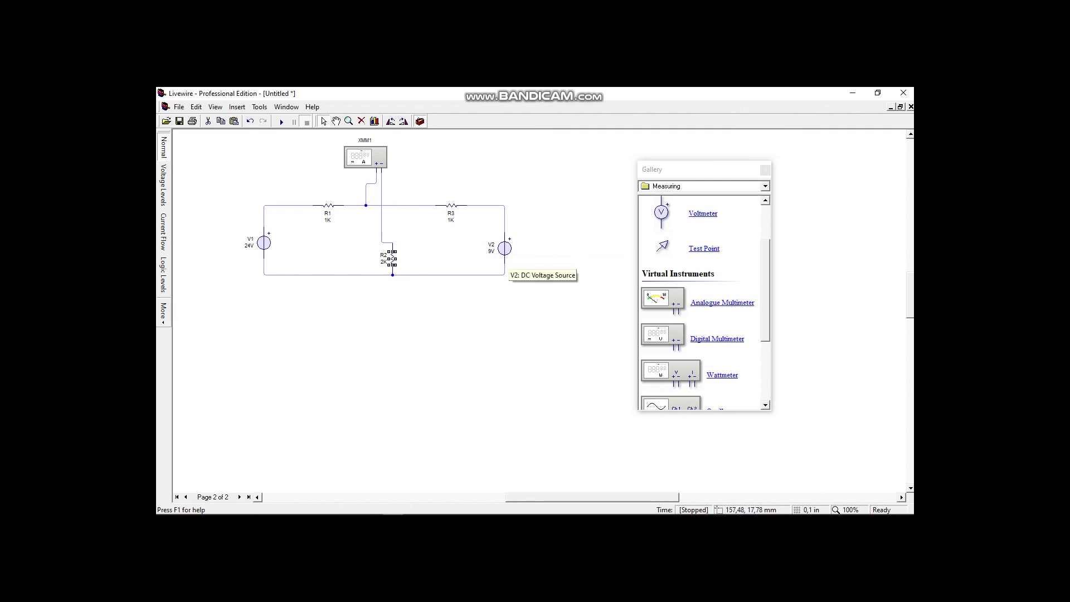
- Set the value of DC voltage source V2 to 12 V
right_click(504, 249)
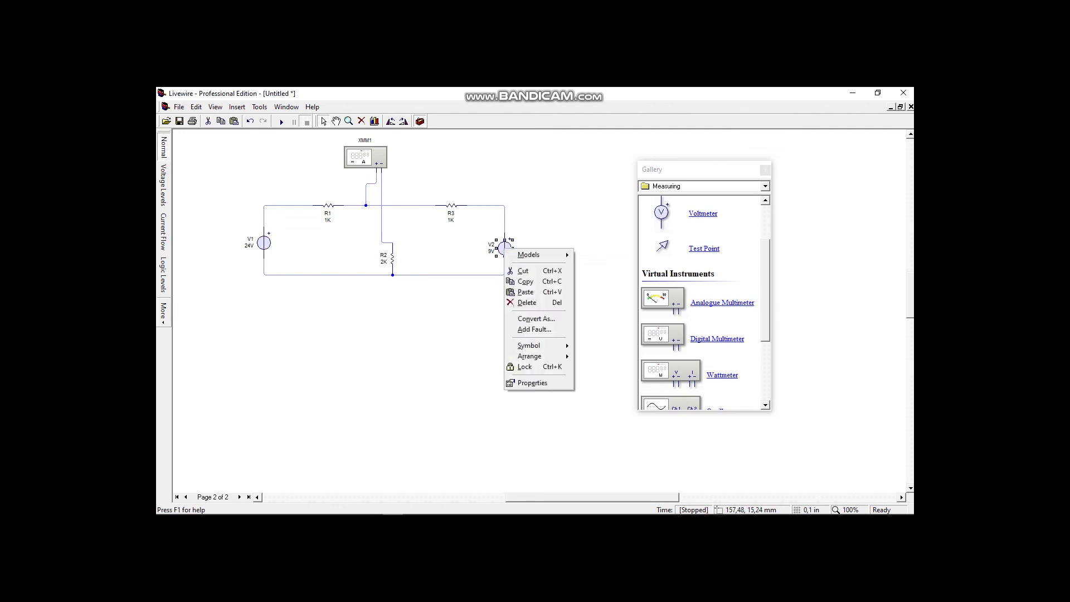
left_click(532, 383)
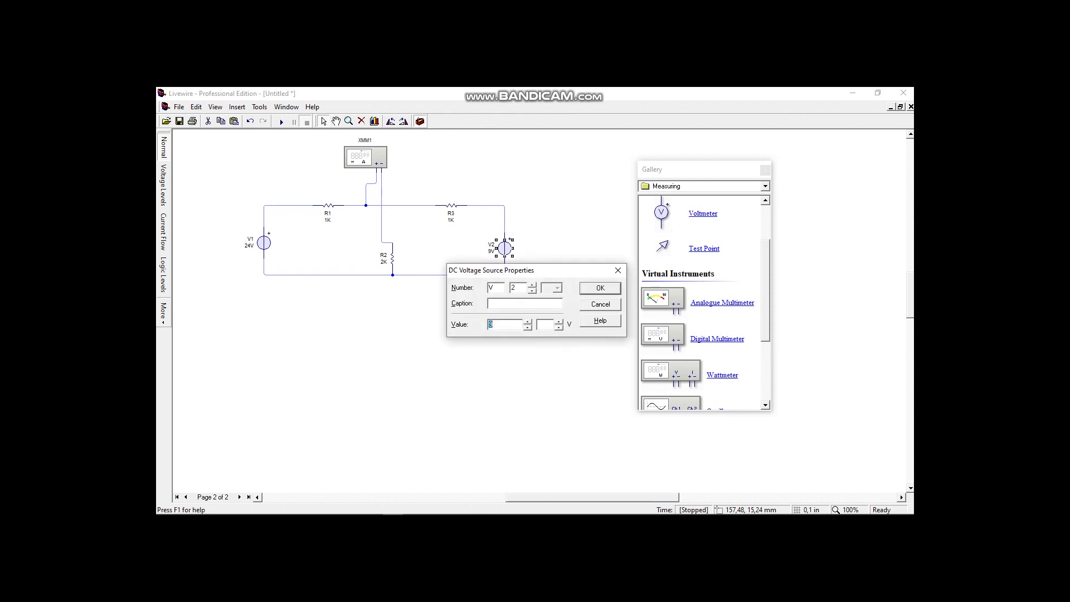
type("12")
key("Return")
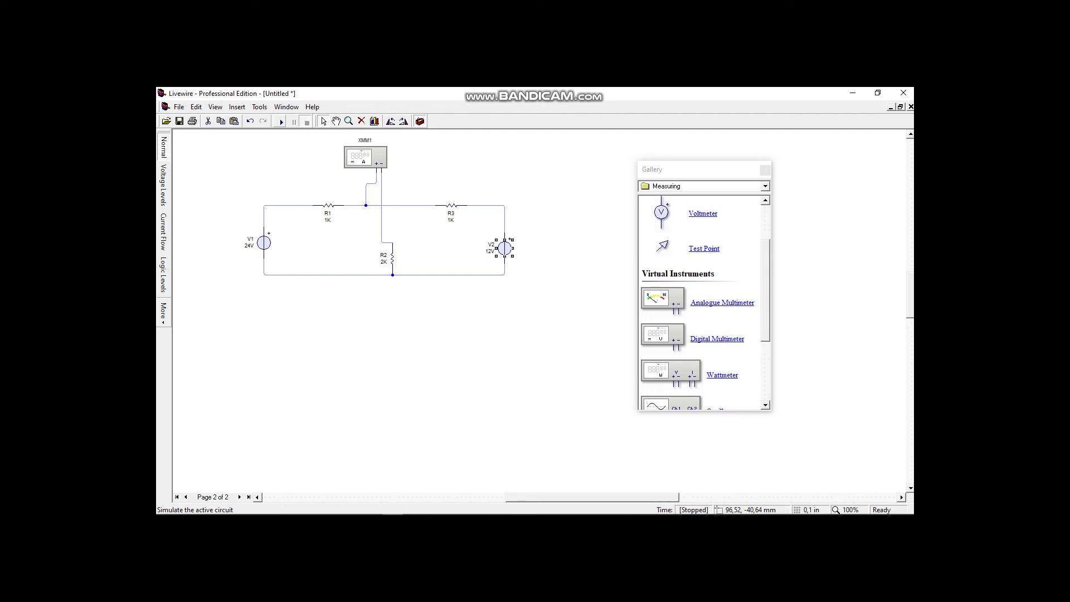
- Run the simulation, examine the current through R2 on the multimeter, and stop the simulation
left_click(281, 122)
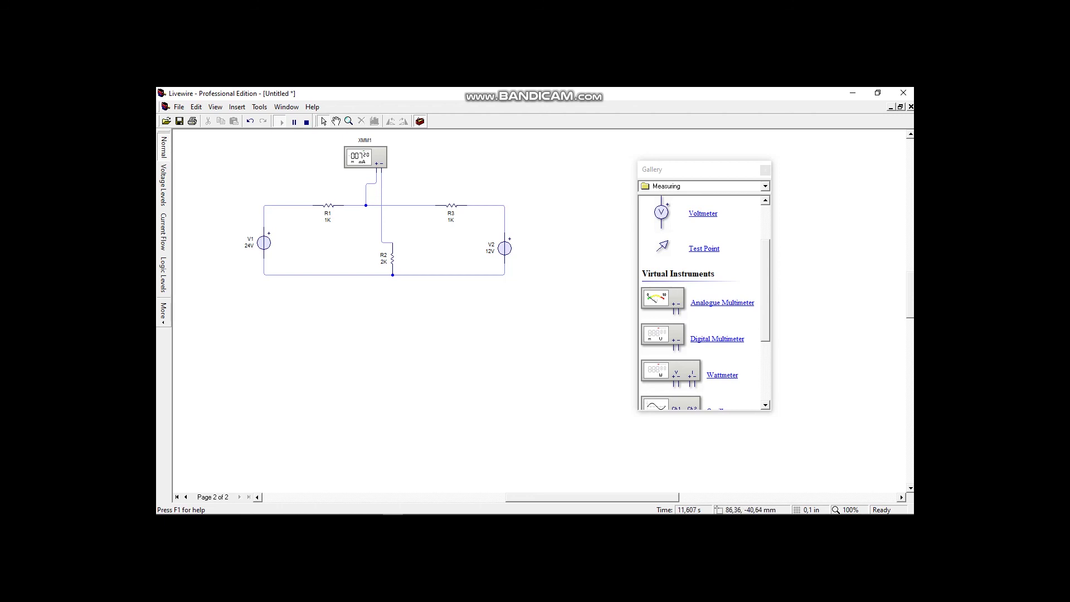
mouse_move(380, 176)
mouse_move(381, 221)
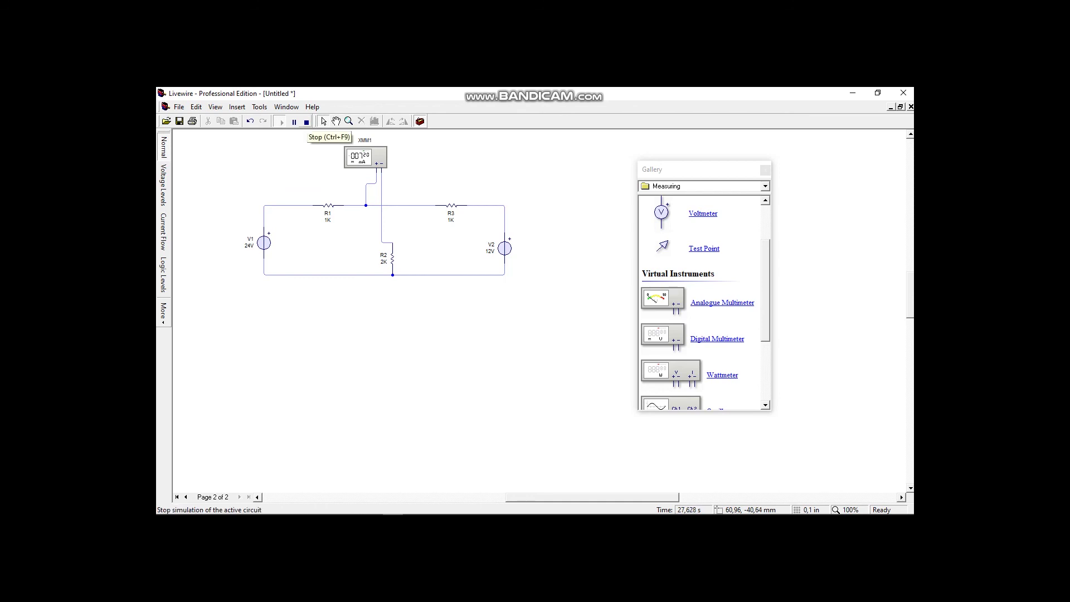
left_click(306, 122)
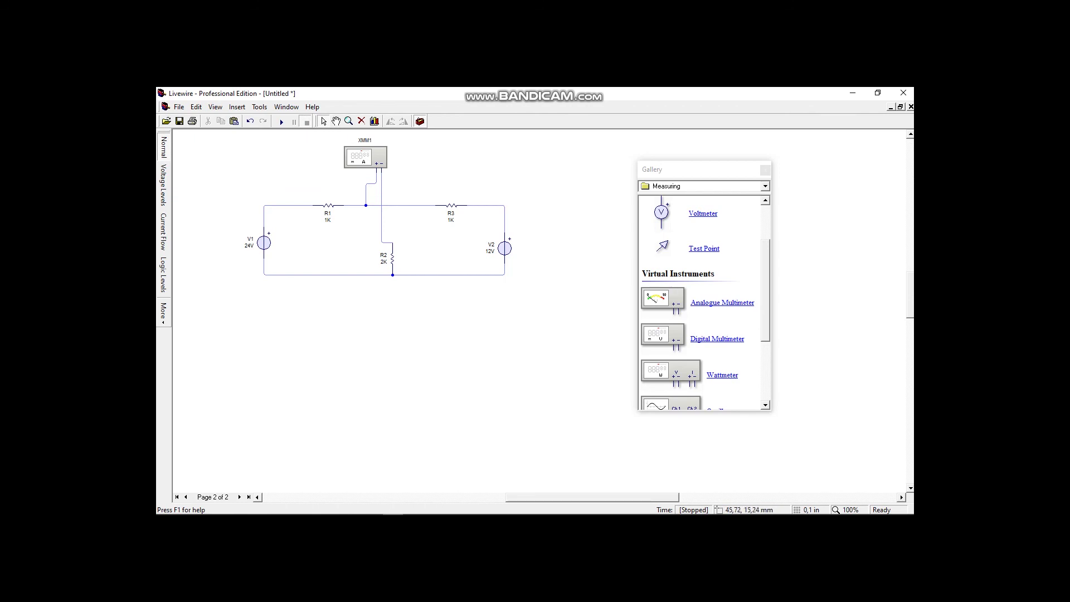
left_click(264, 243)
right_click(264, 243)
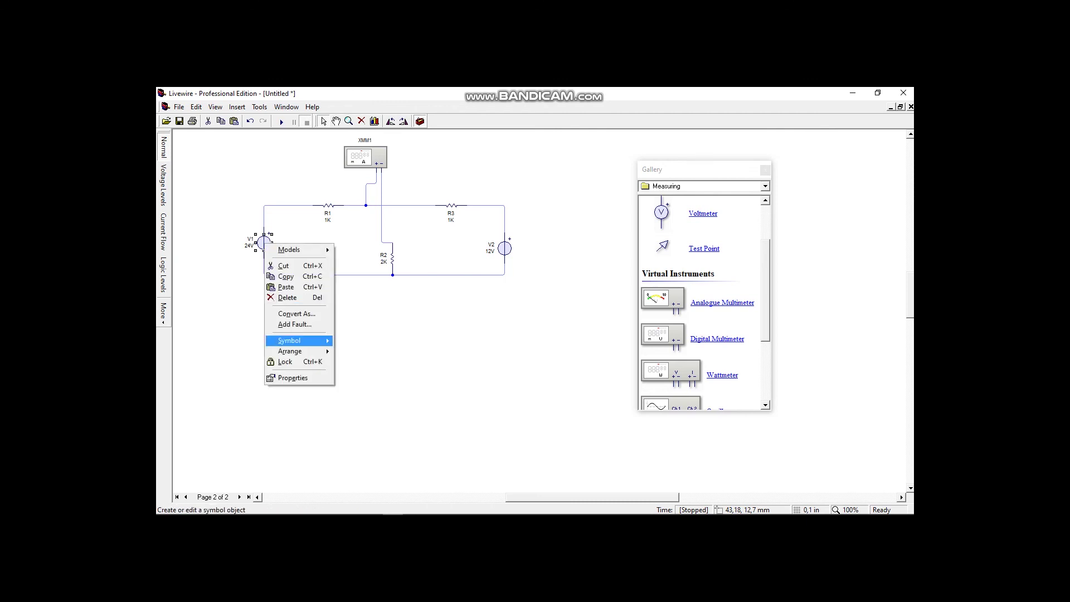
left_click(377, 366)
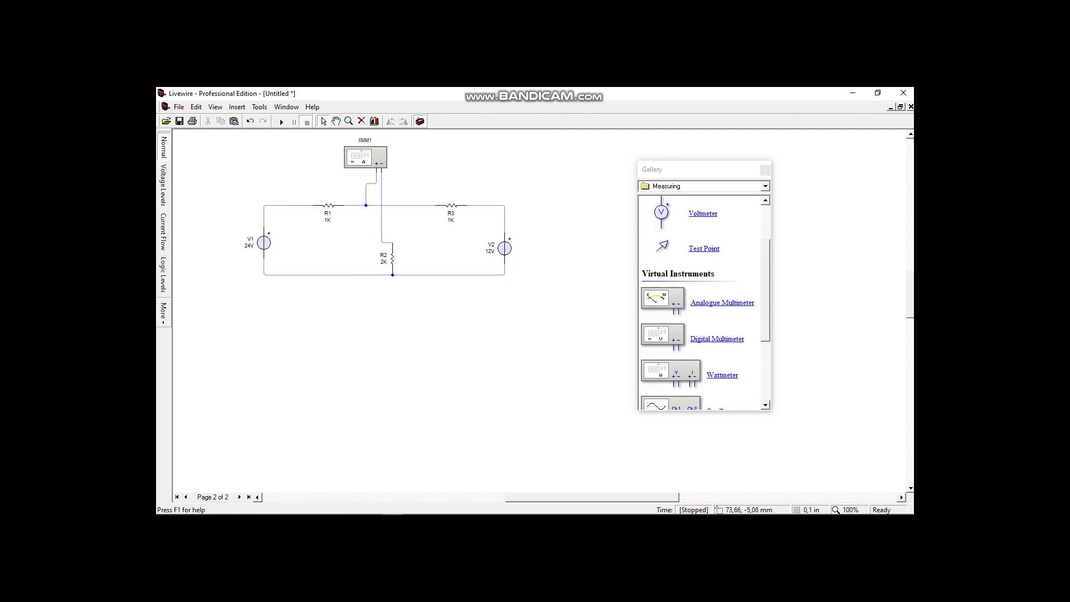
- Set the value of resistor R1 to 2 kΩ
right_click(327, 205)
left_click(356, 338)
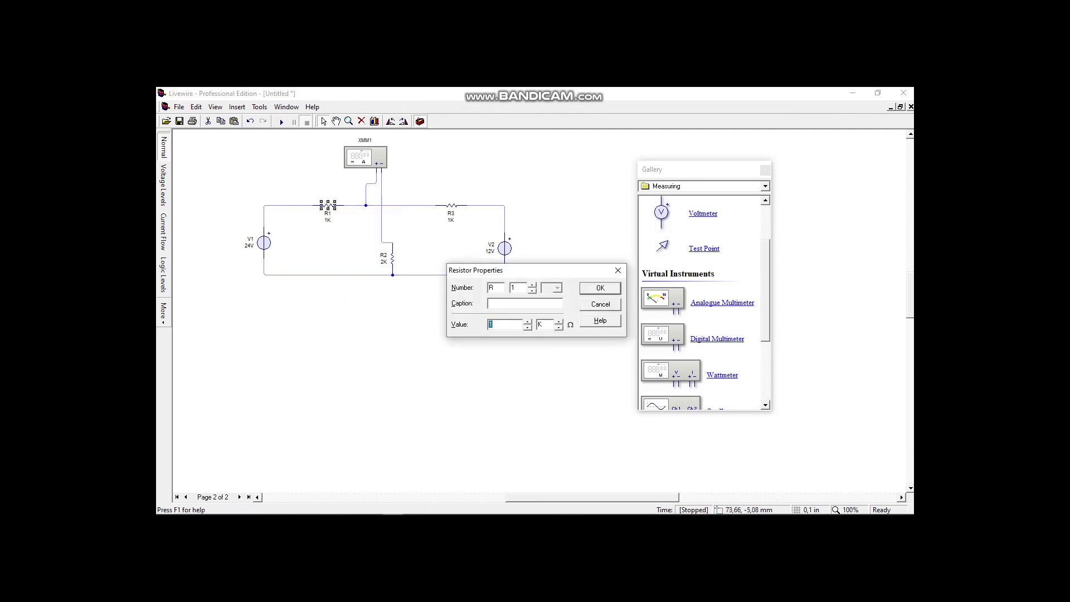
type("2")
key("Return")
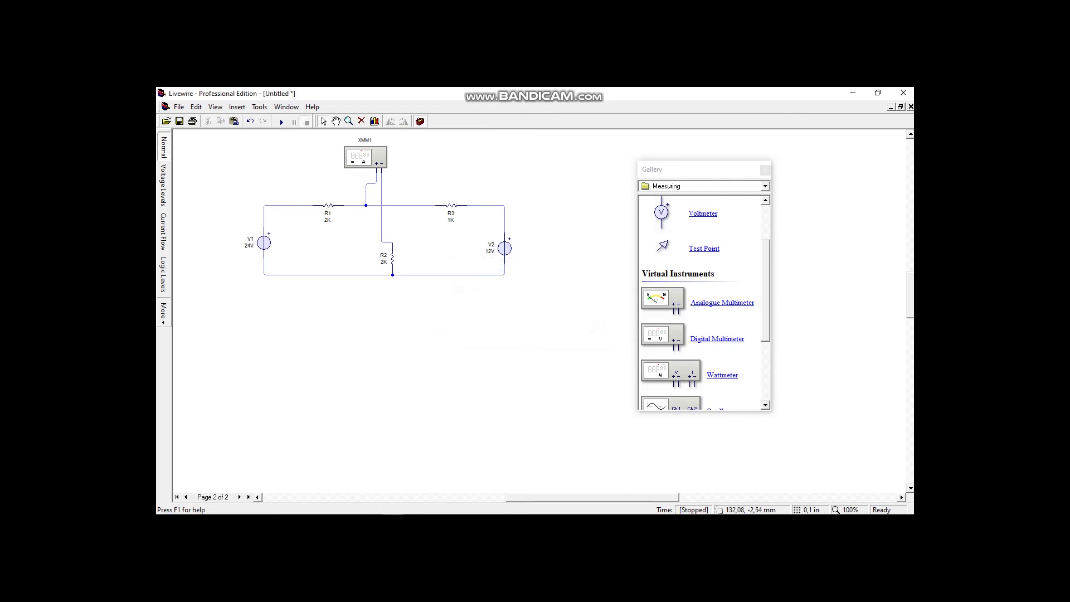
- Set the value of resistor R3 to 2 kΩ
left_click(450, 205)
left_click_drag(450, 205, 445, 205)
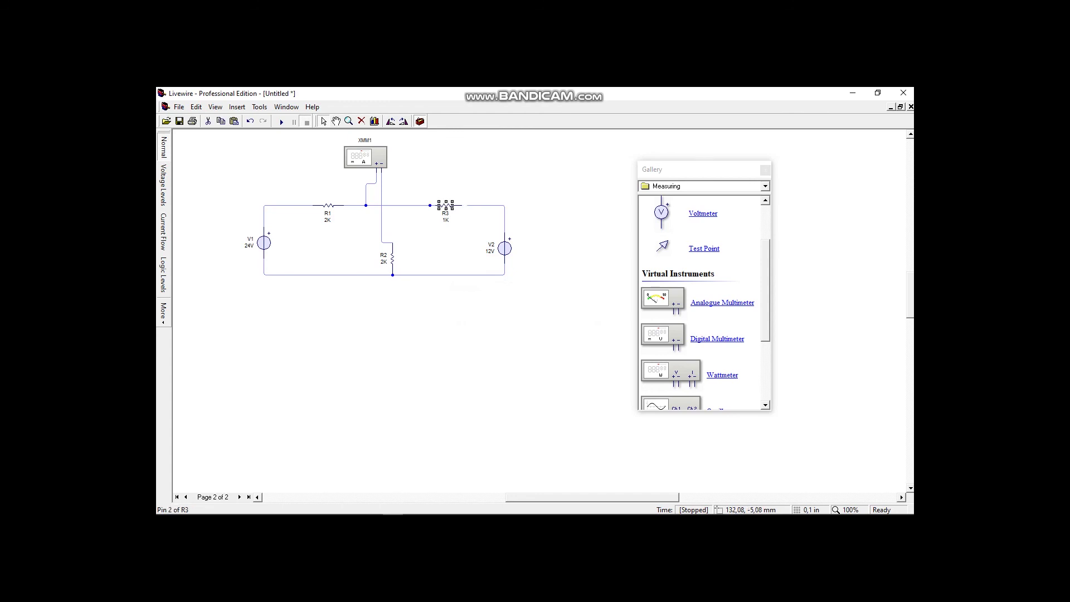
right_click(448, 205)
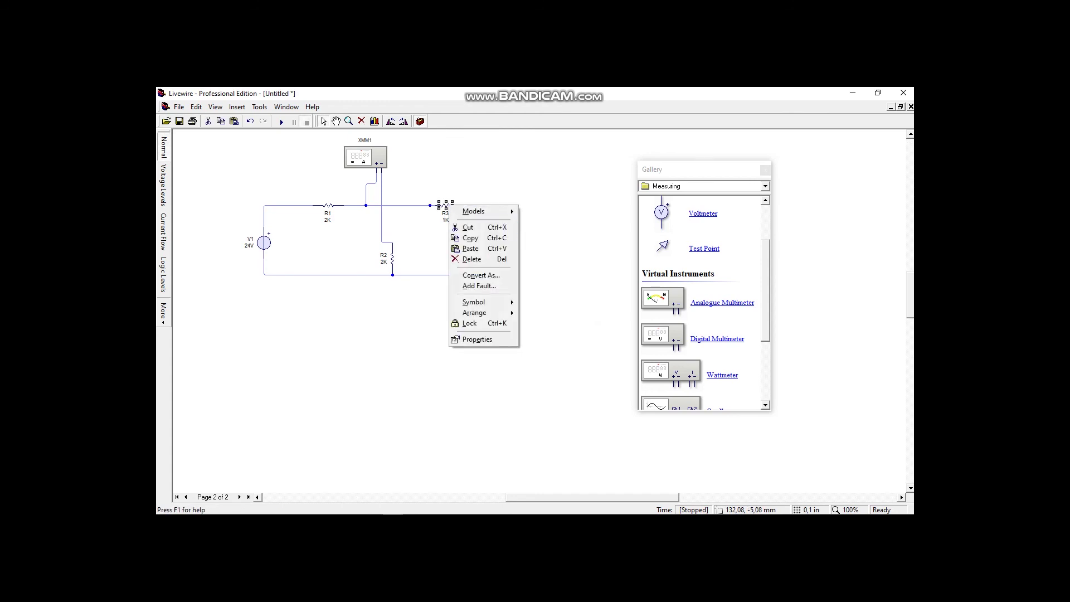
left_click(477, 339)
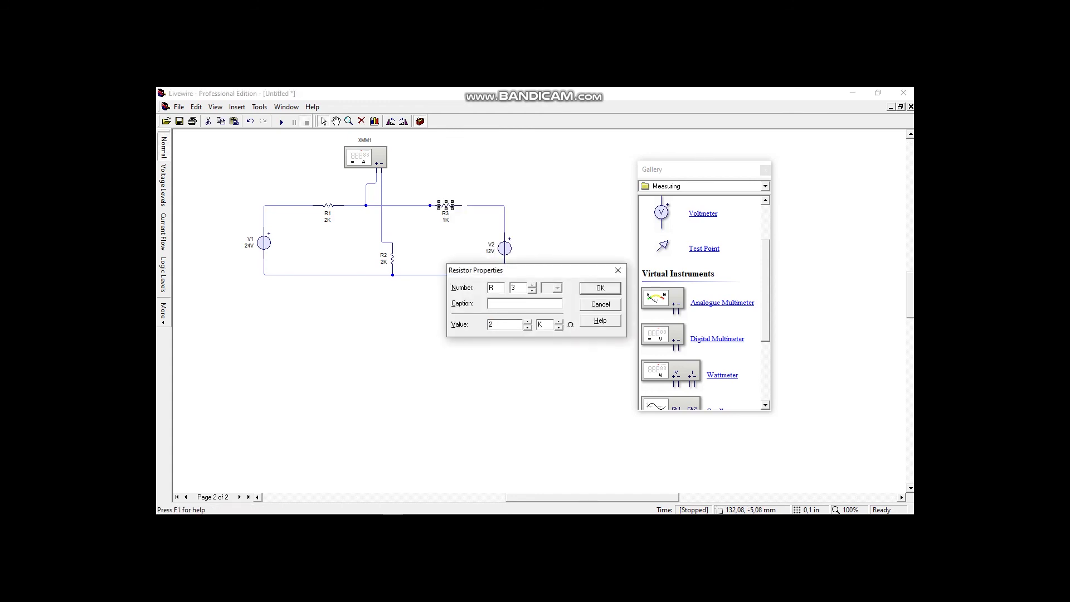
key("Return")
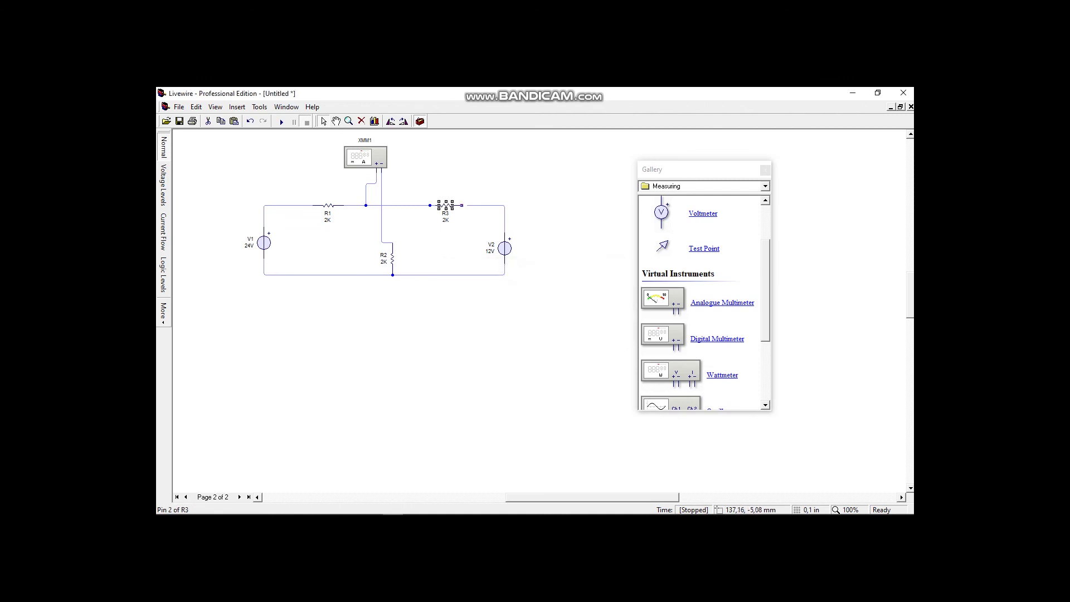
key("Escape")
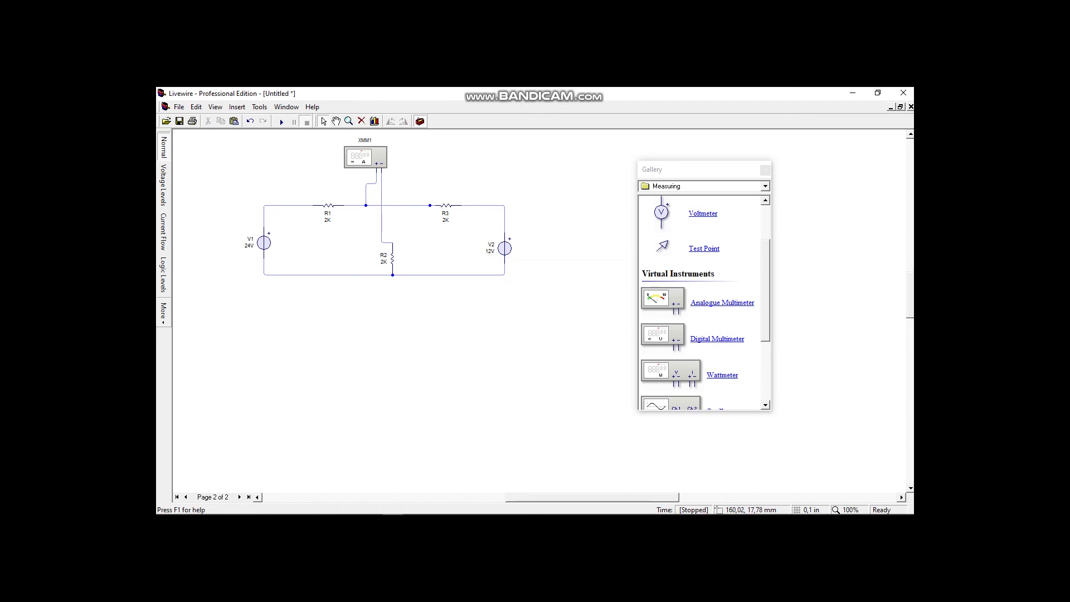
- Set the value of DC voltage source V2 to 24 V
left_click(506, 248)
right_click(507, 249)
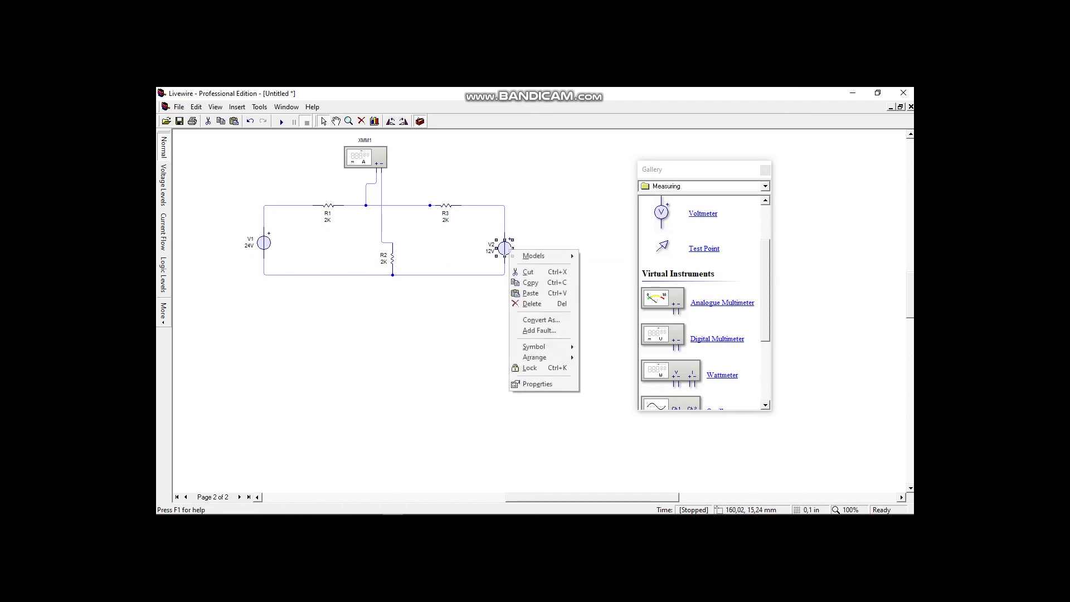
left_click(537, 384)
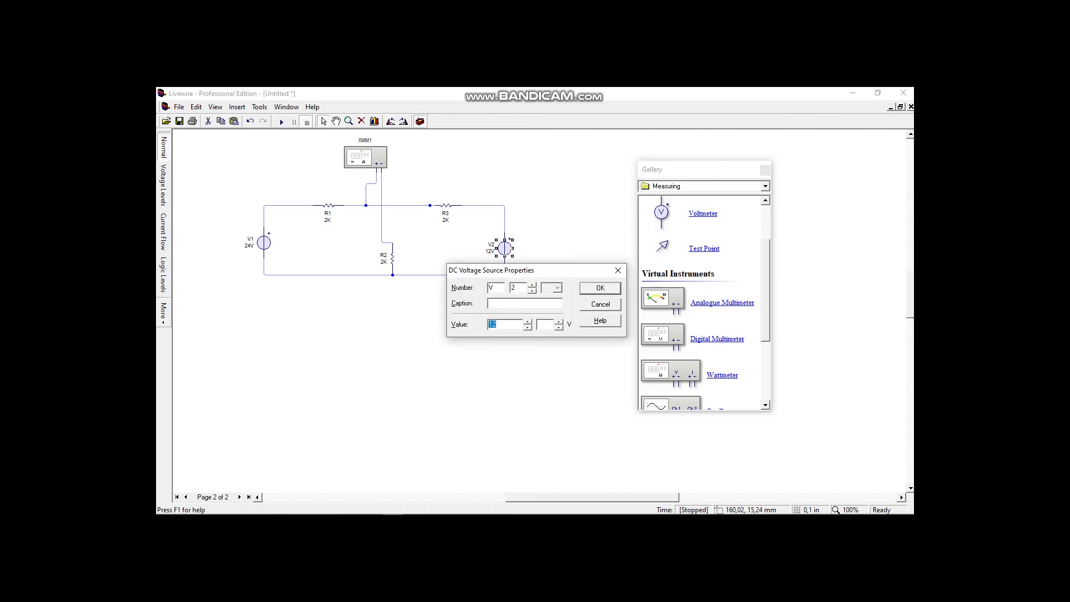
type("24")
left_click(600, 288)
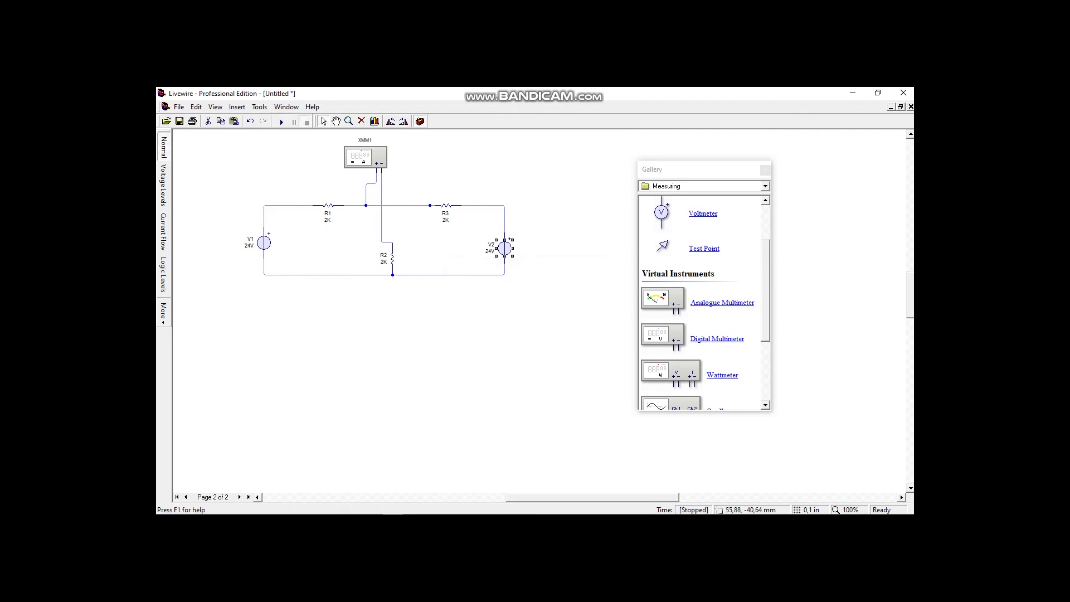
- Simulate the circuit with both sources at 24 V, read R2's current on the multimeter, and stop the simulation
key("F9")
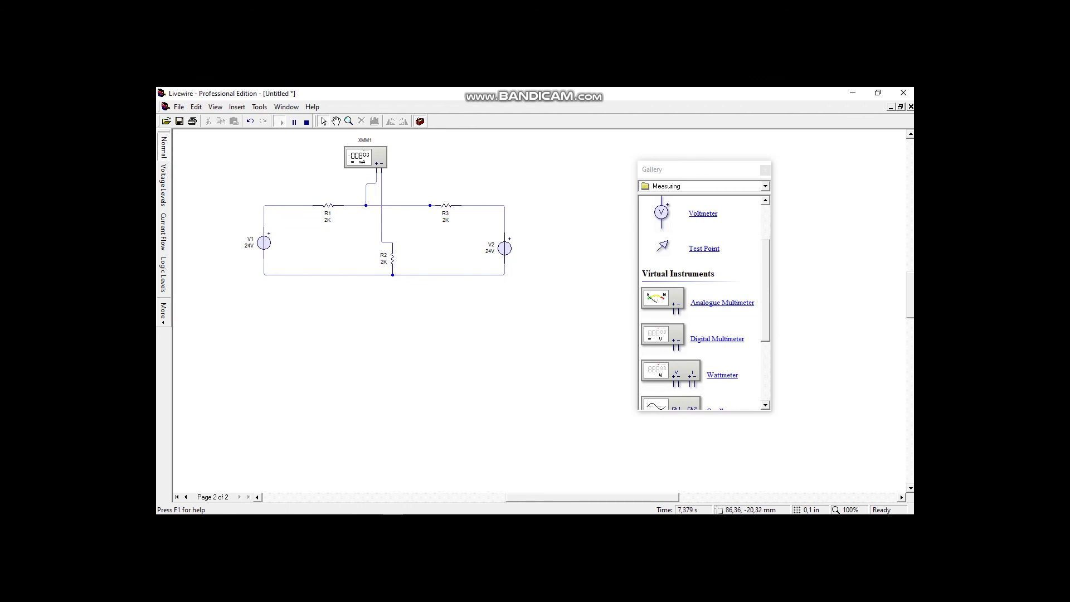
mouse_move(382, 175)
left_click(306, 121)
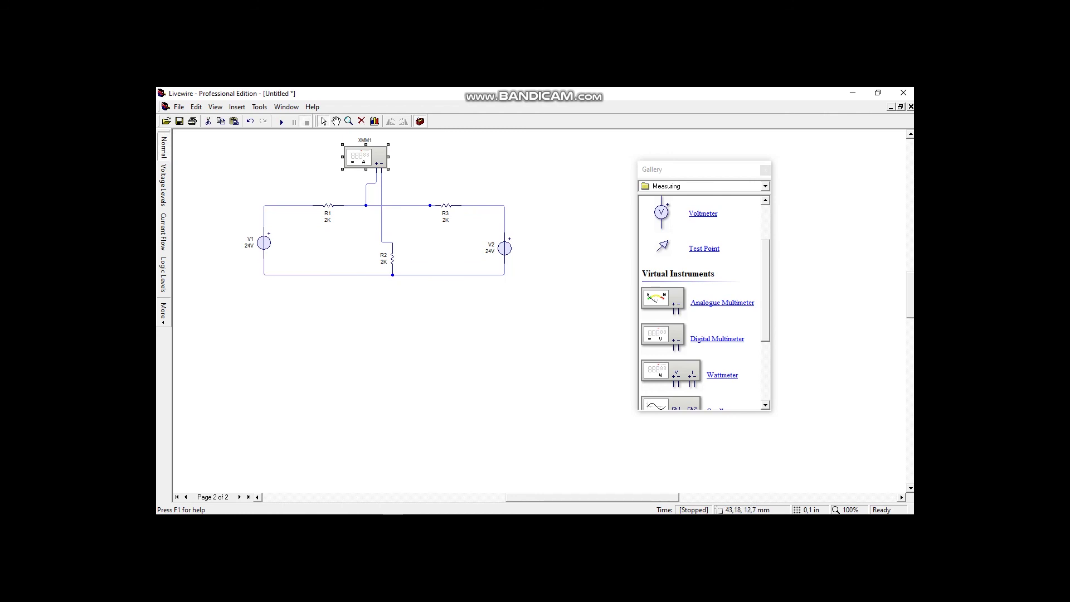
- Set the value of DC voltage source V1 to 12 V
right_click(266, 242)
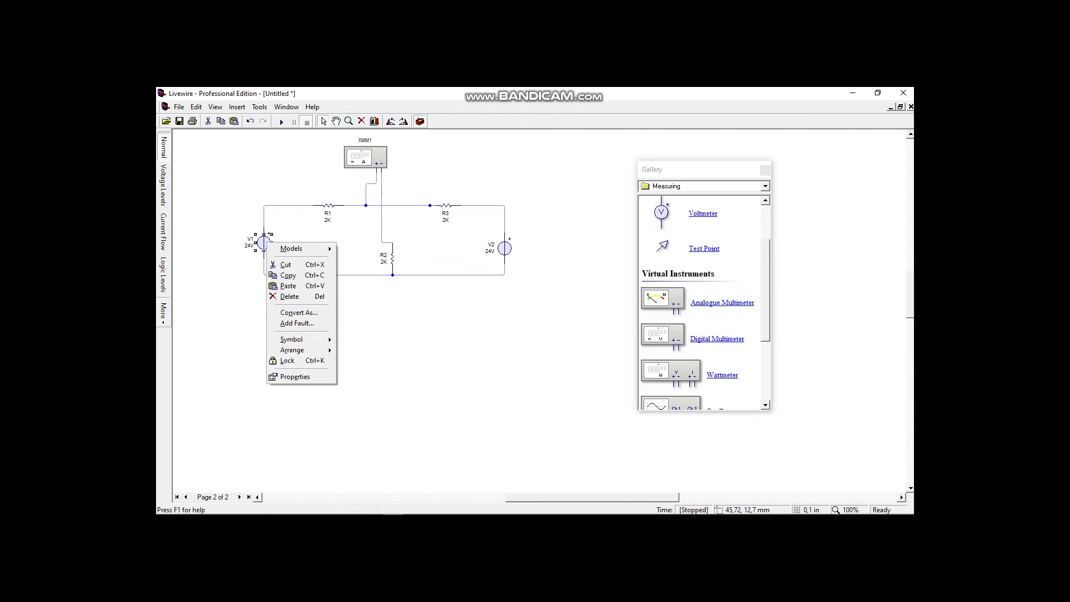
left_click(294, 376)
type("12")
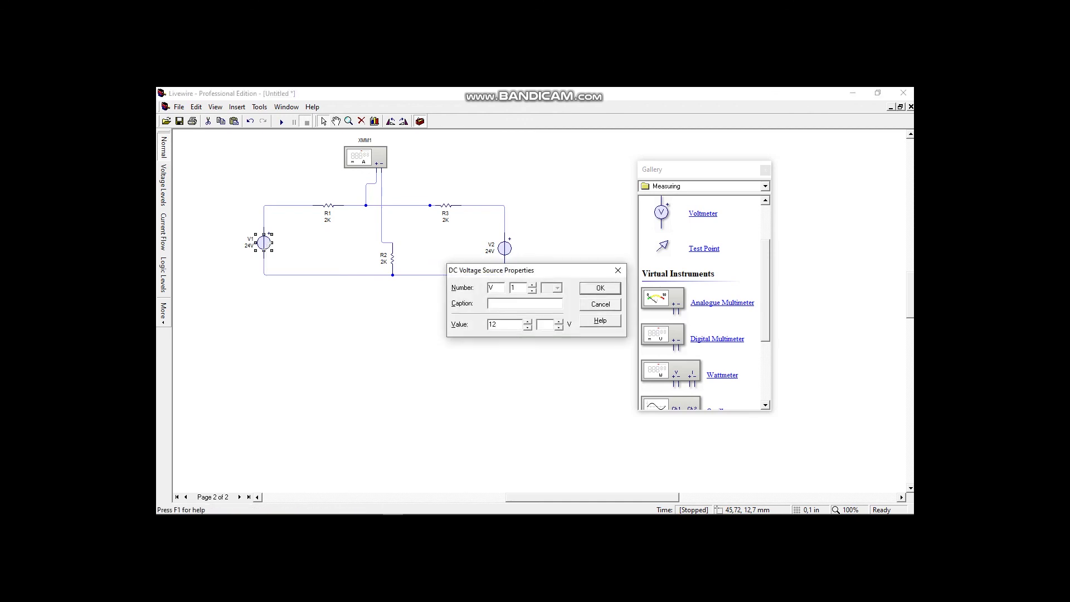
key("Return")
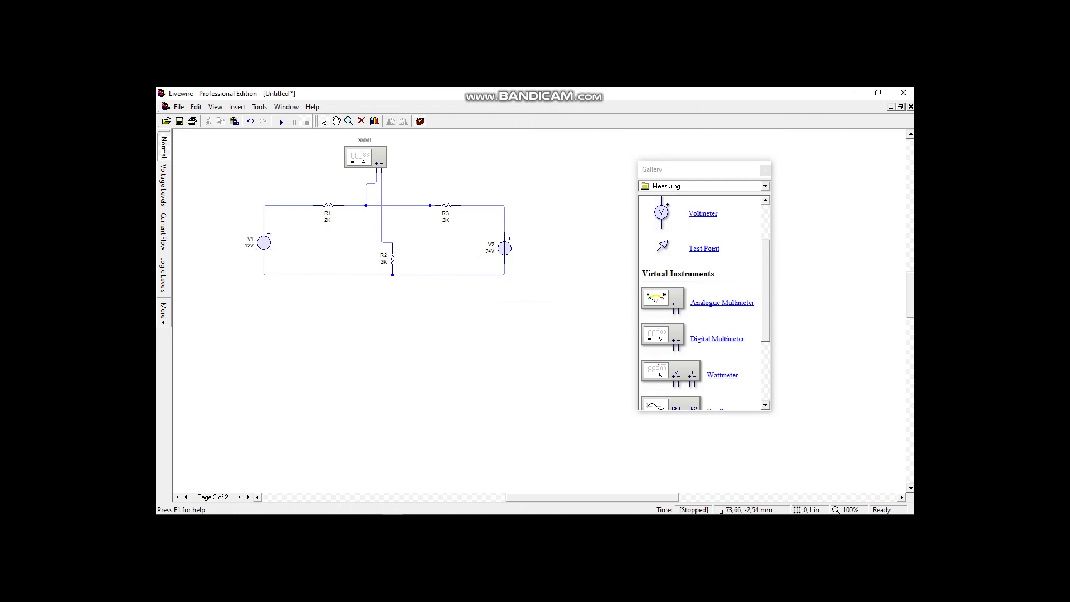
- Set the value of resistor R1 to 1 kΩ
left_click(328, 206)
right_click(330, 206)
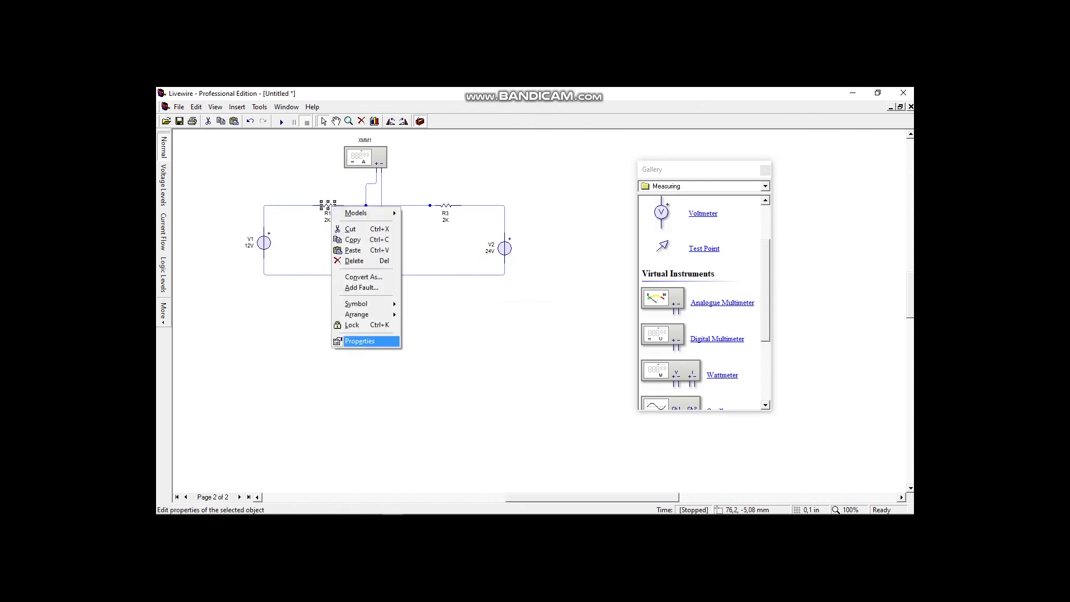
left_click(360, 341)
type("3")
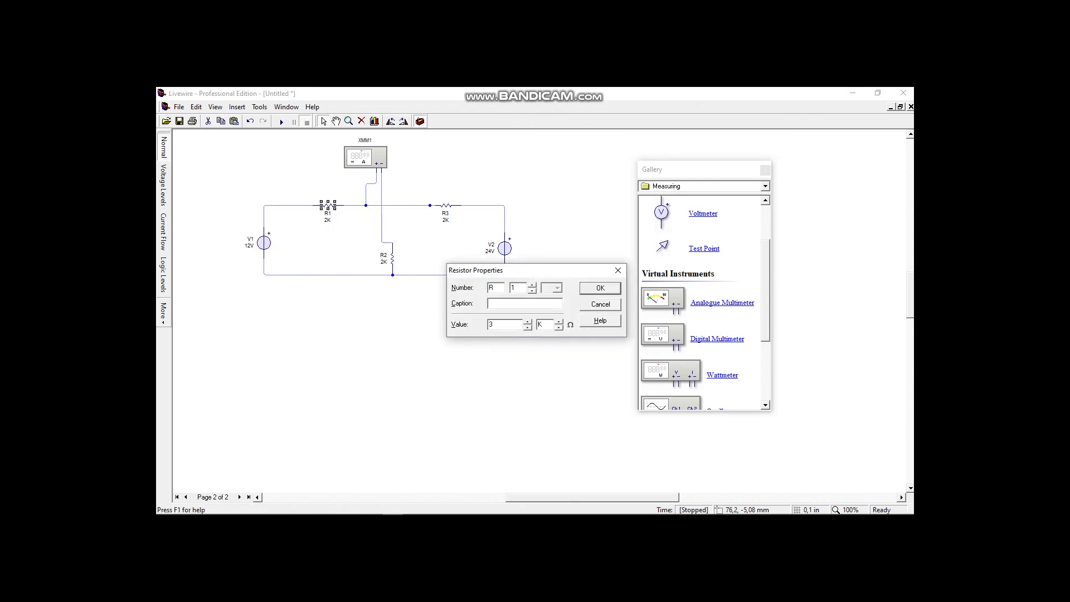
left_click(527, 327)
left_click(600, 287)
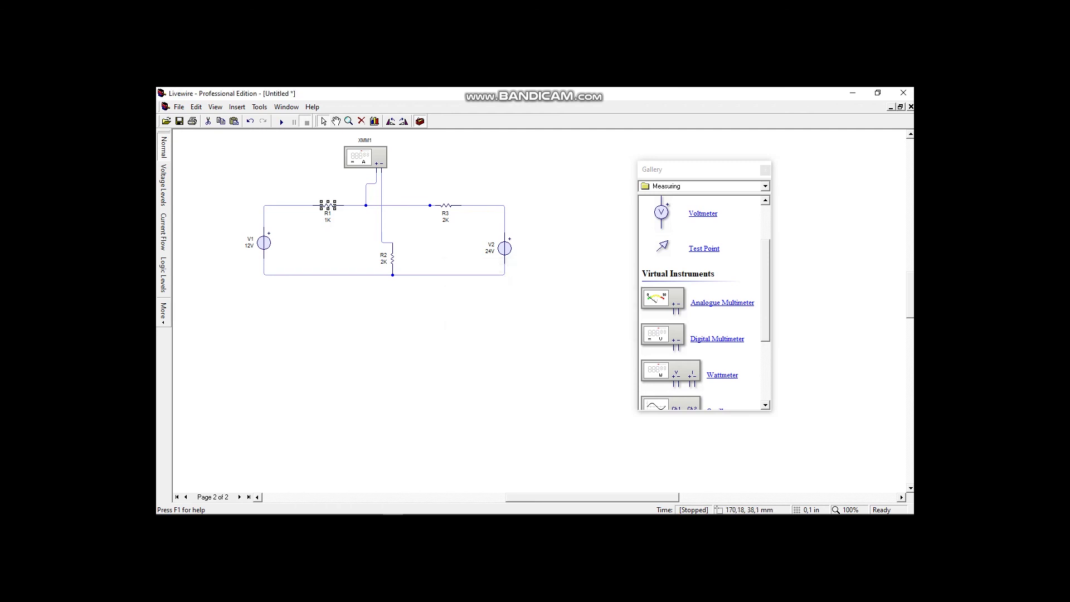
- Set the value of resistor R2 to 1 kΩ
left_click(393, 258)
right_click(392, 258)
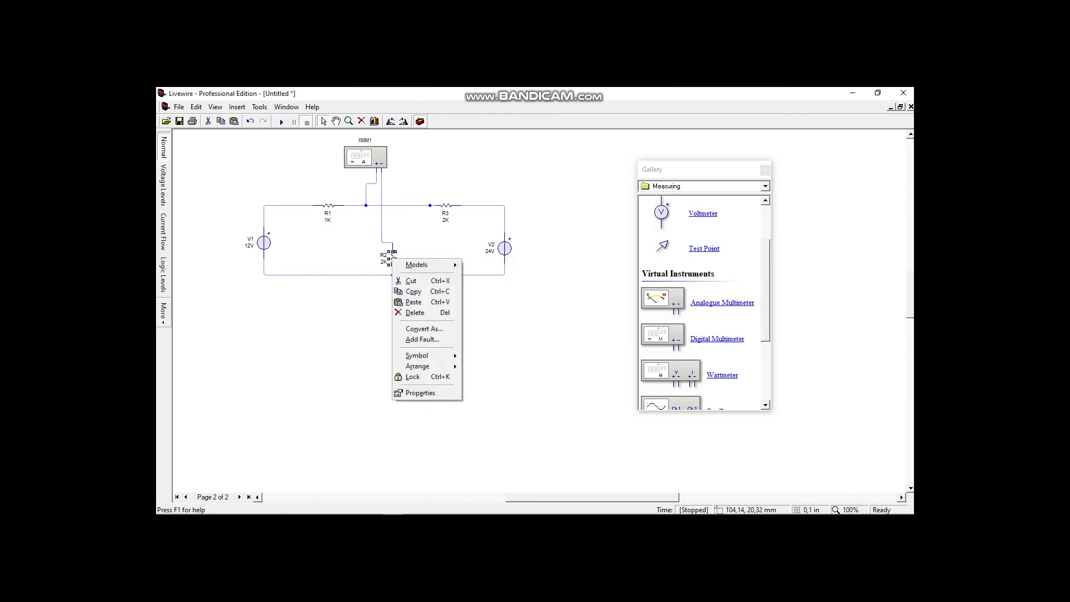
left_click(424, 393)
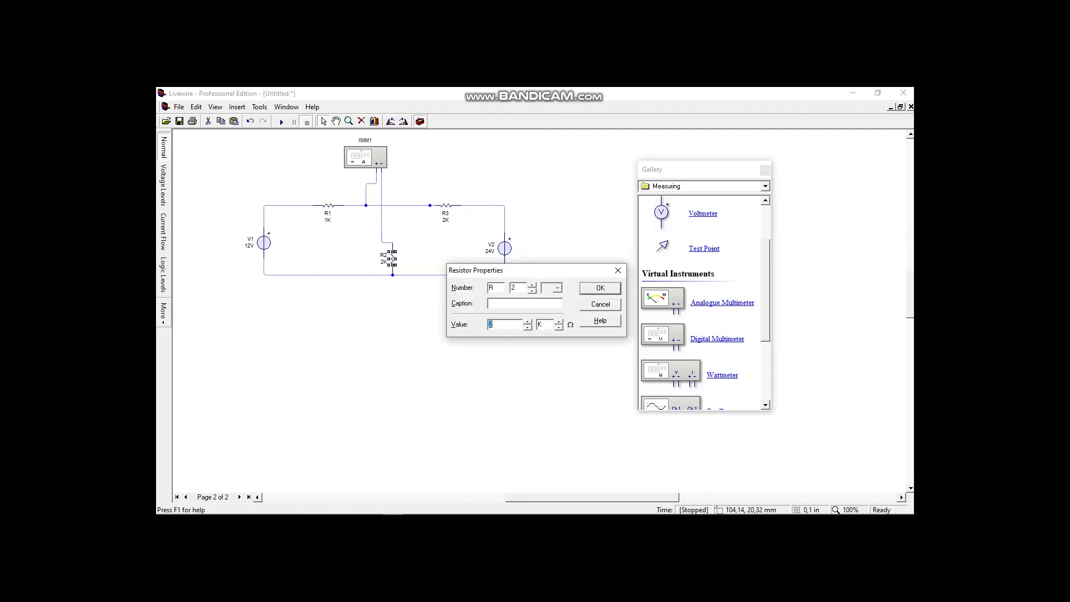
type("1")
key("Return")
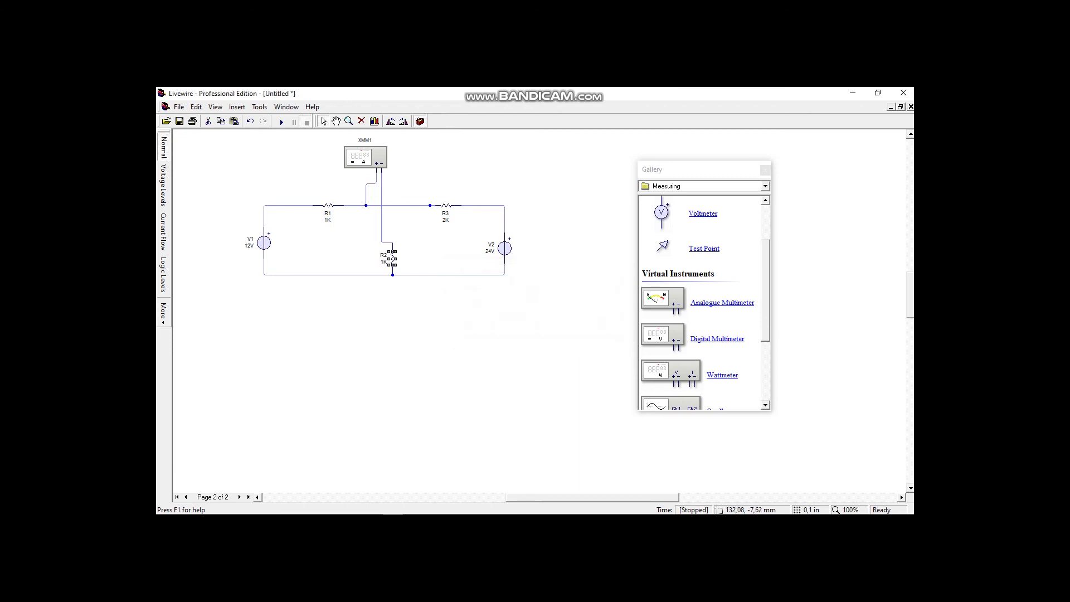
right_click(452, 201)
key("Escape")
- Set DC voltage source V2 to 12 V and run the simulation to measure the current through R2
right_click(503, 248)
left_click(532, 383)
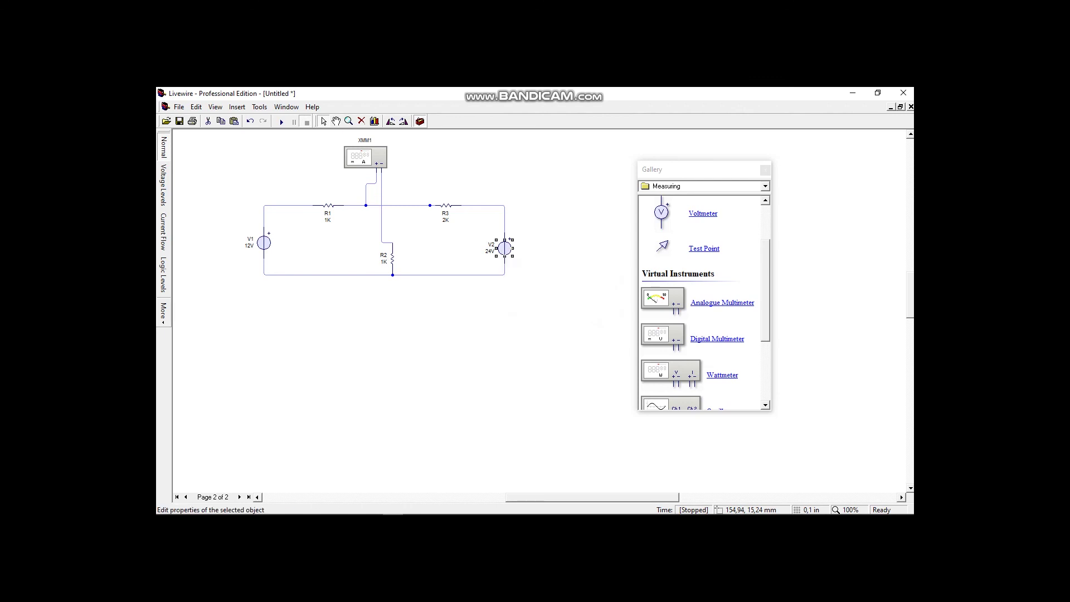
type("12")
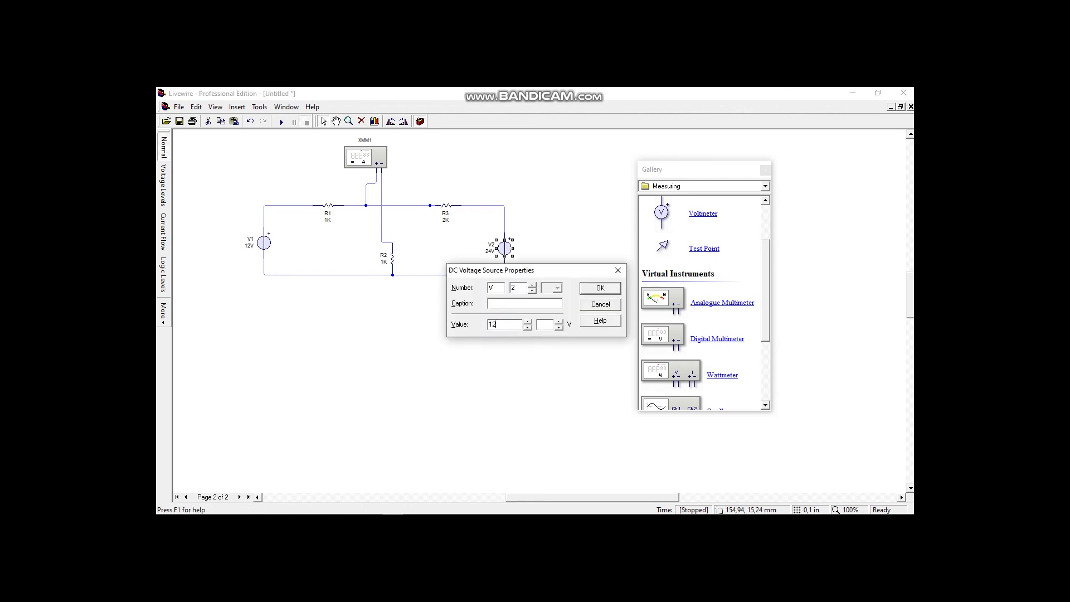
key("Return")
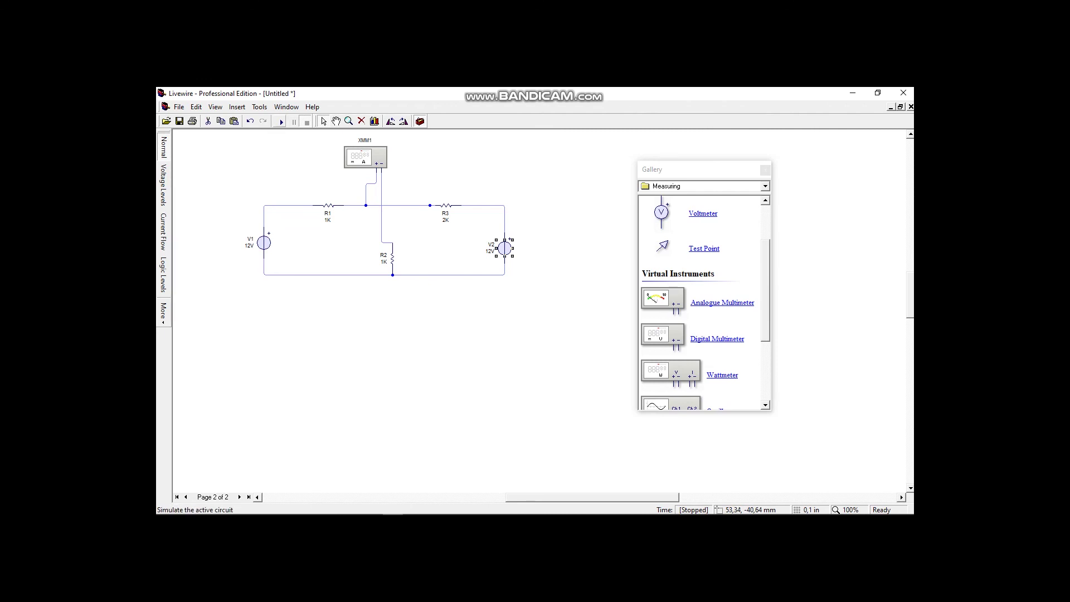
left_click(281, 121)
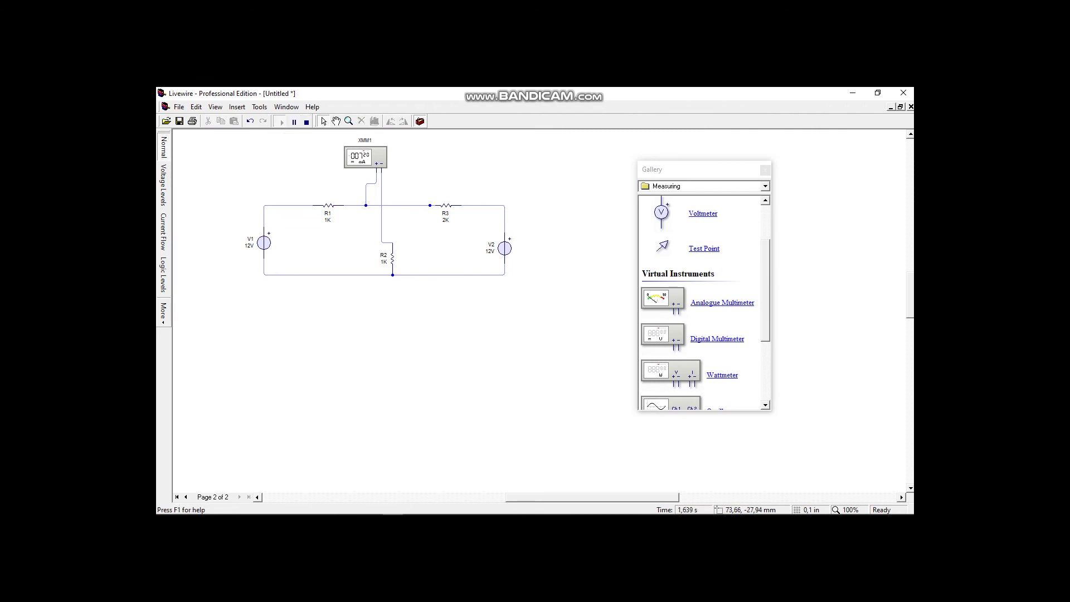